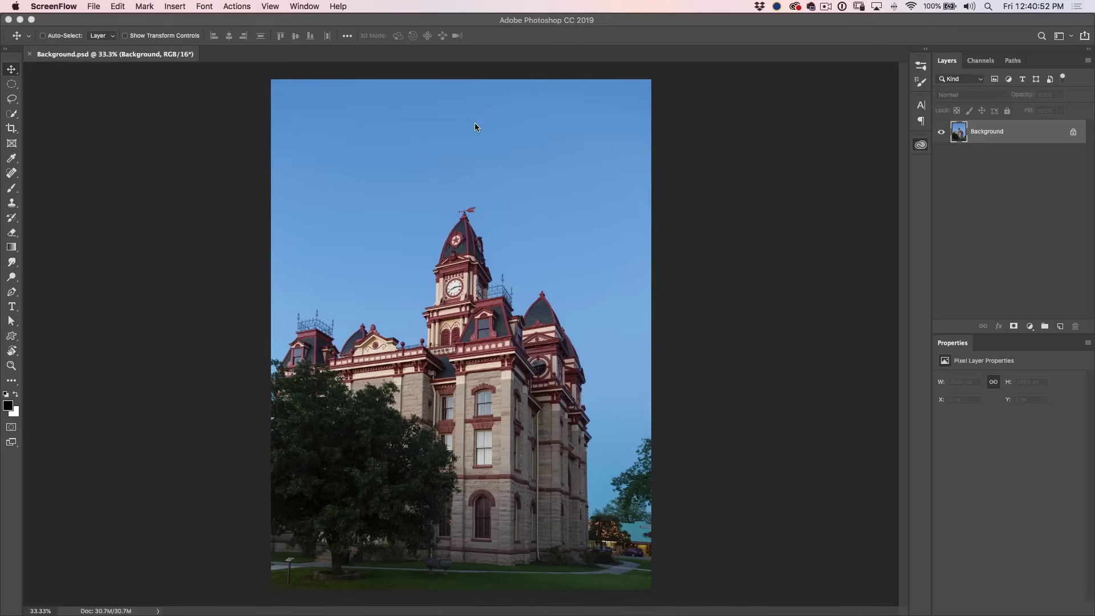
Open the Libraries panel to show the 'sky replace' library of storm-cloud images
click(920, 146)
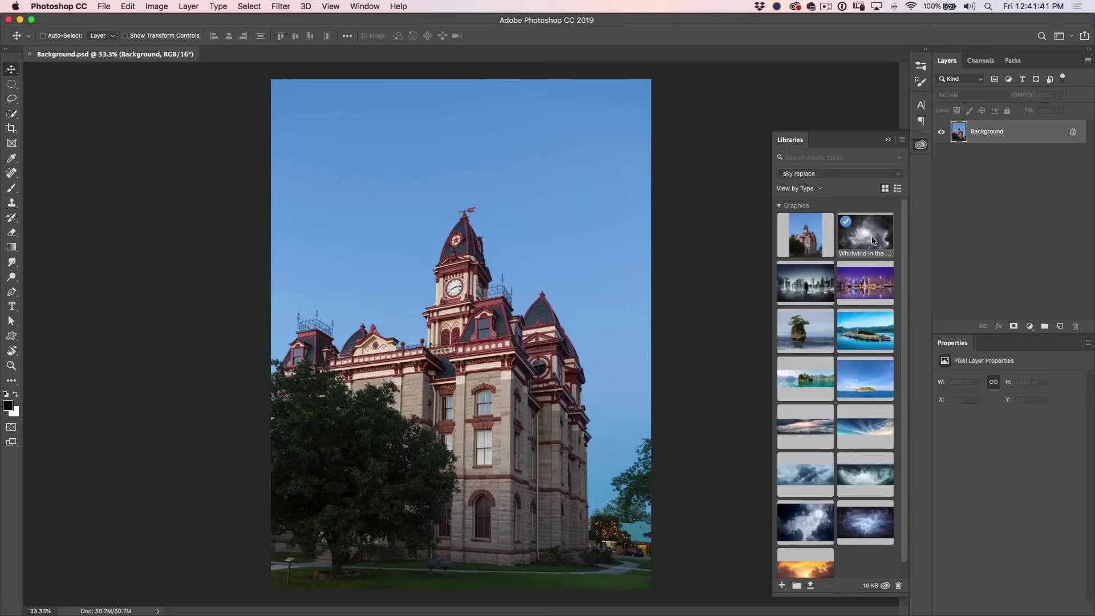
Place the Whirlwind in the Clouds image, scaled to about 167%, covering the sky
drag(872, 240, 518, 256)
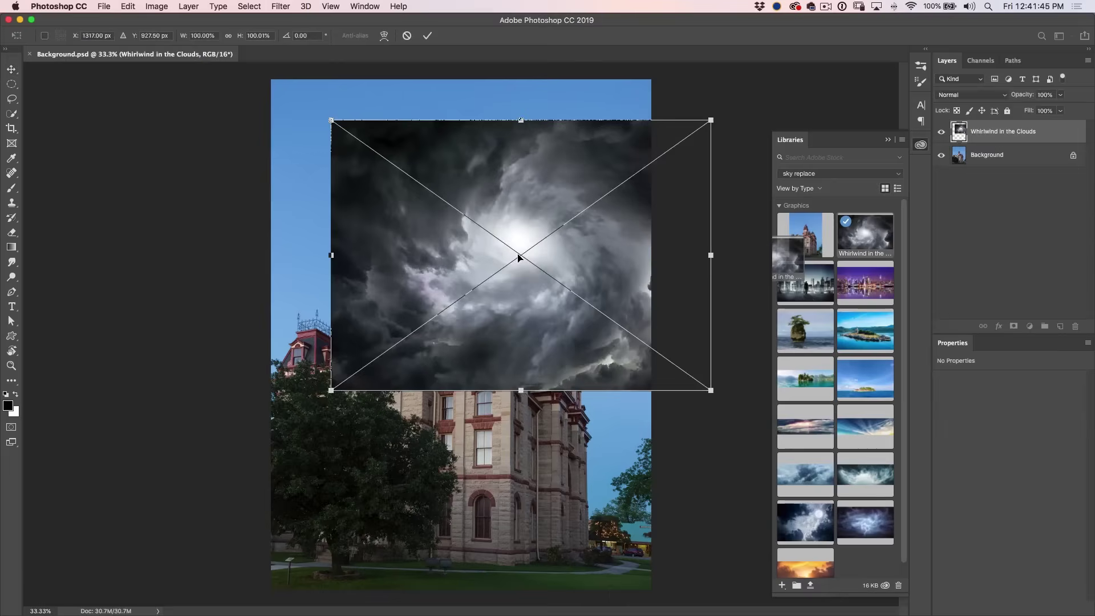
drag(586, 196, 518, 140)
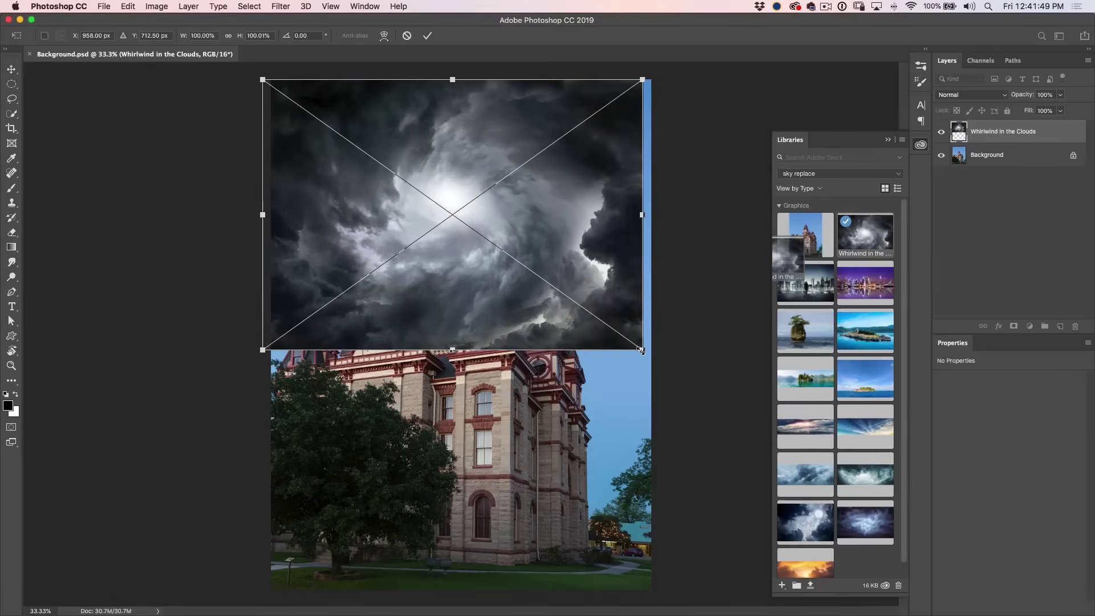
drag(642, 349, 816, 595)
drag(723, 321, 697, 308)
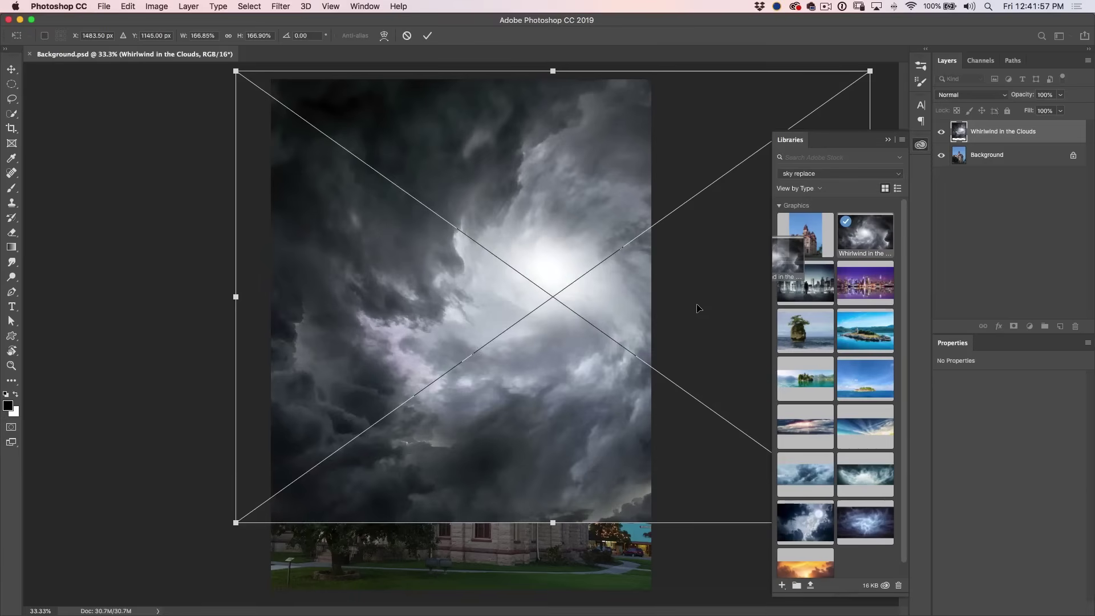
key(Return)
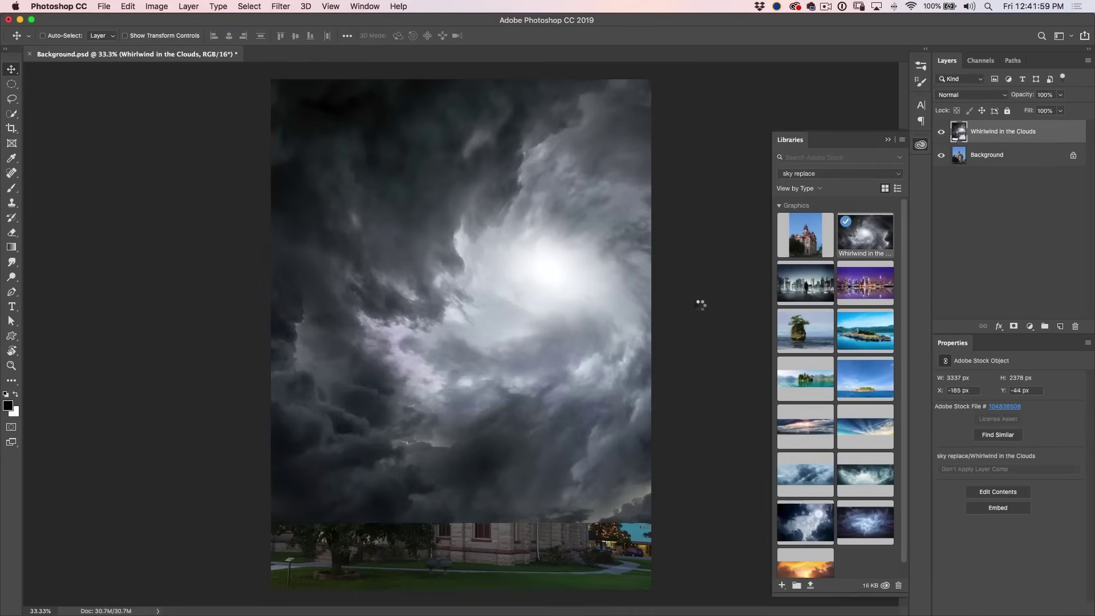
drag(699, 310, 689, 314)
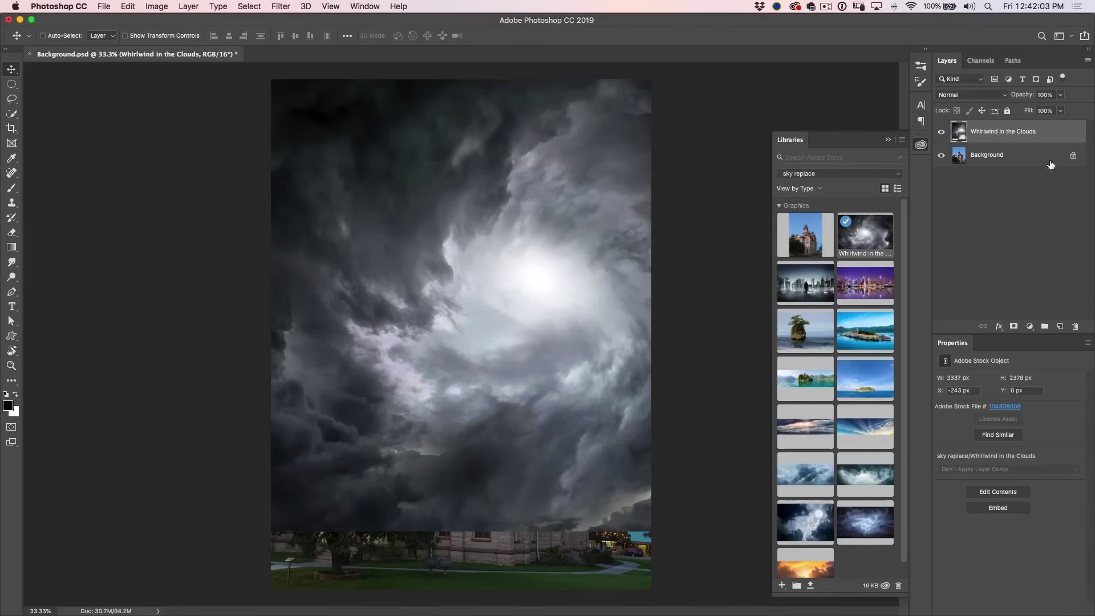
Unlock the Background as Layer 0 and move it above the cloud layer
click(1017, 159)
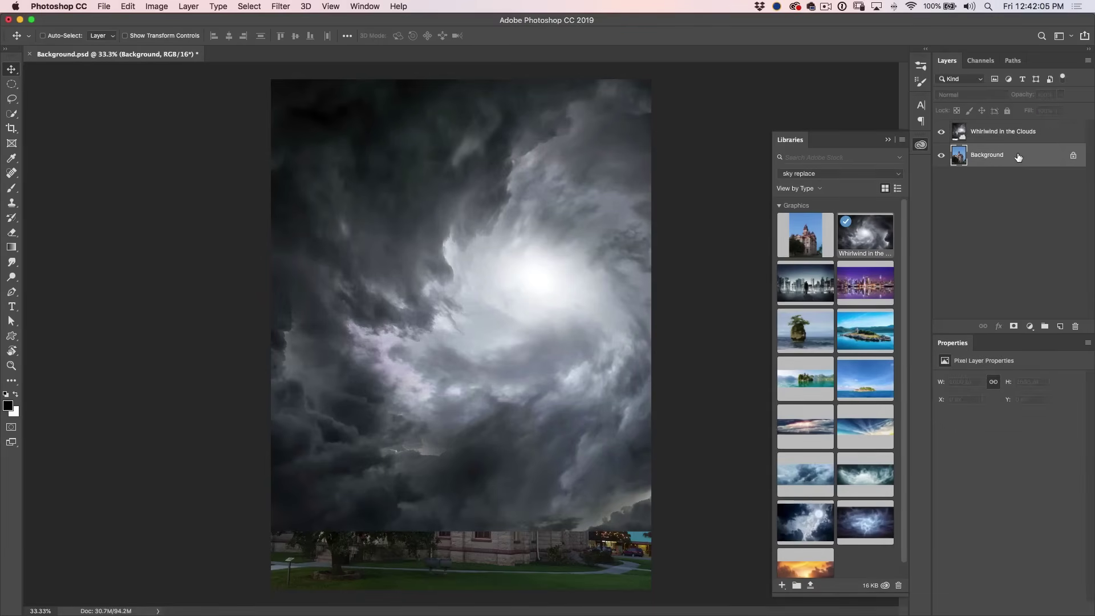
click(1074, 157)
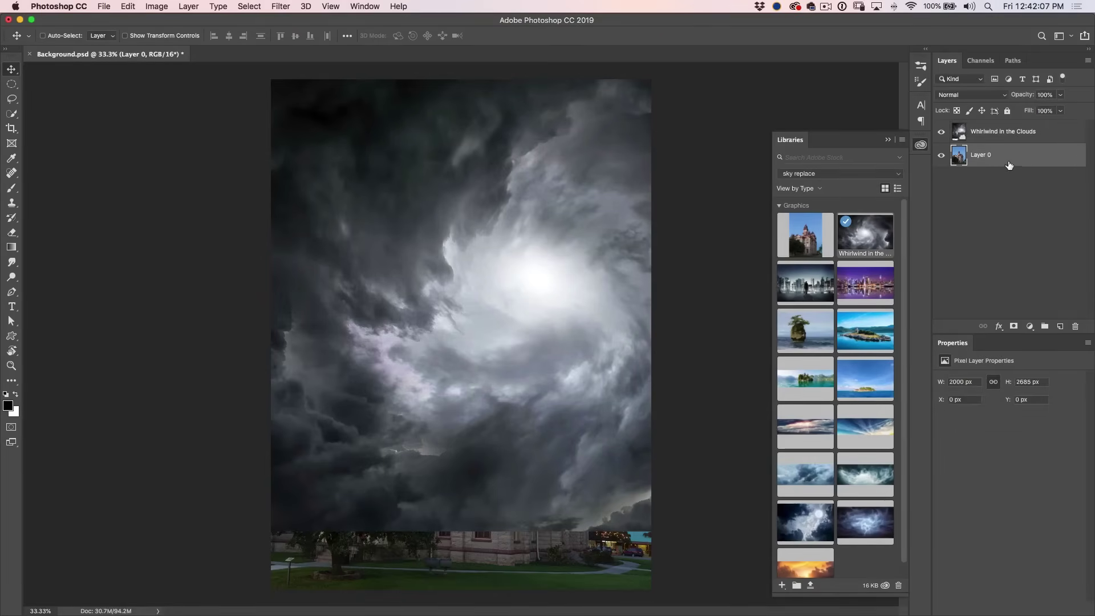
drag(1002, 157, 1005, 132)
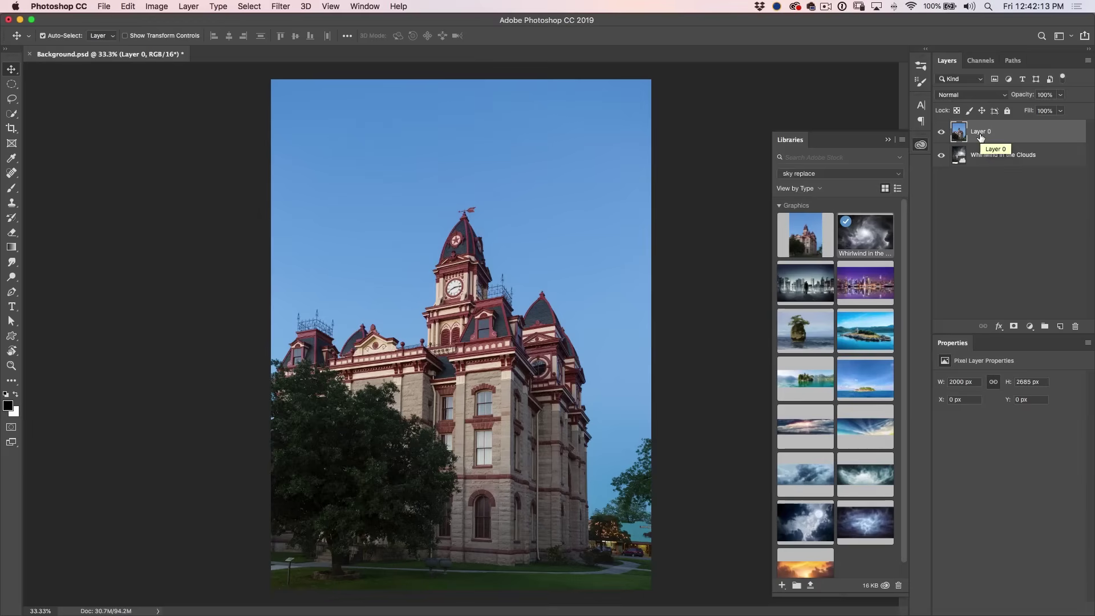
Duplicate Layer 0, hide the copy, and reselect Layer 0
key(super+j)
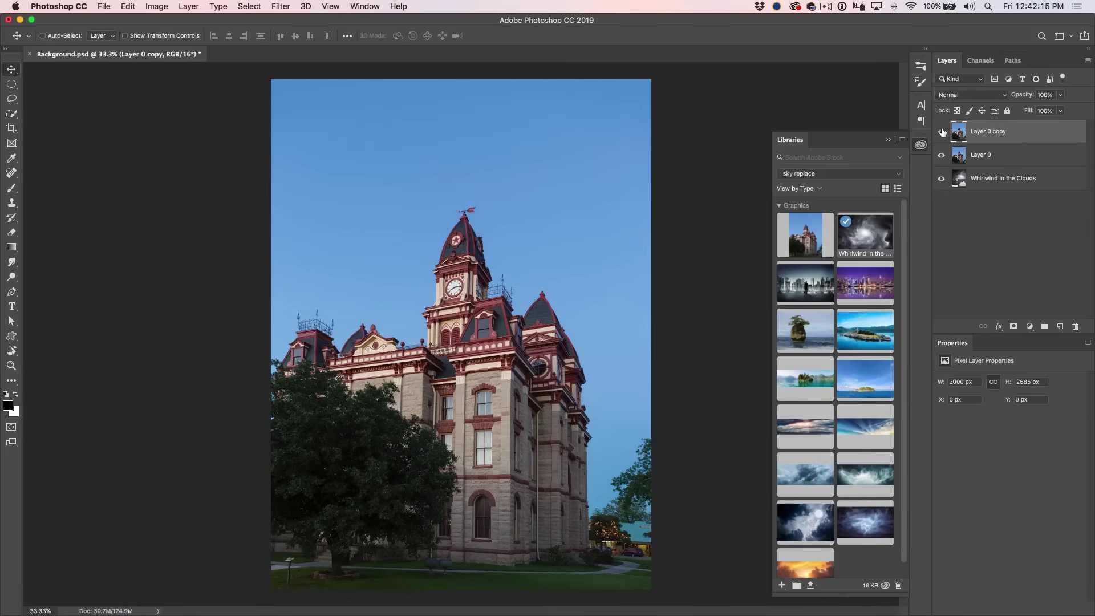
click(940, 133)
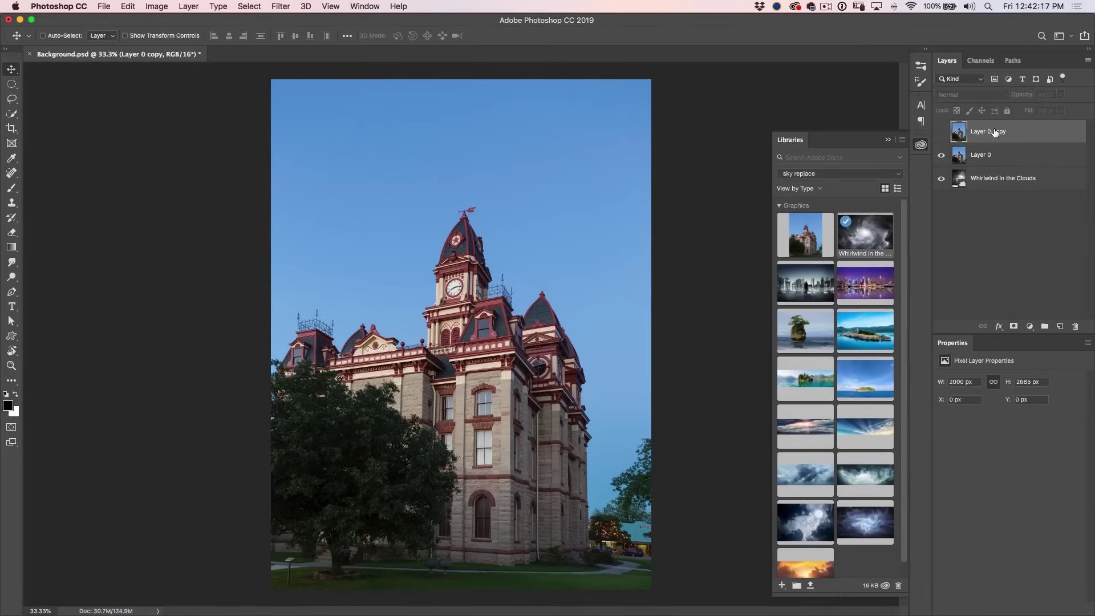
click(992, 158)
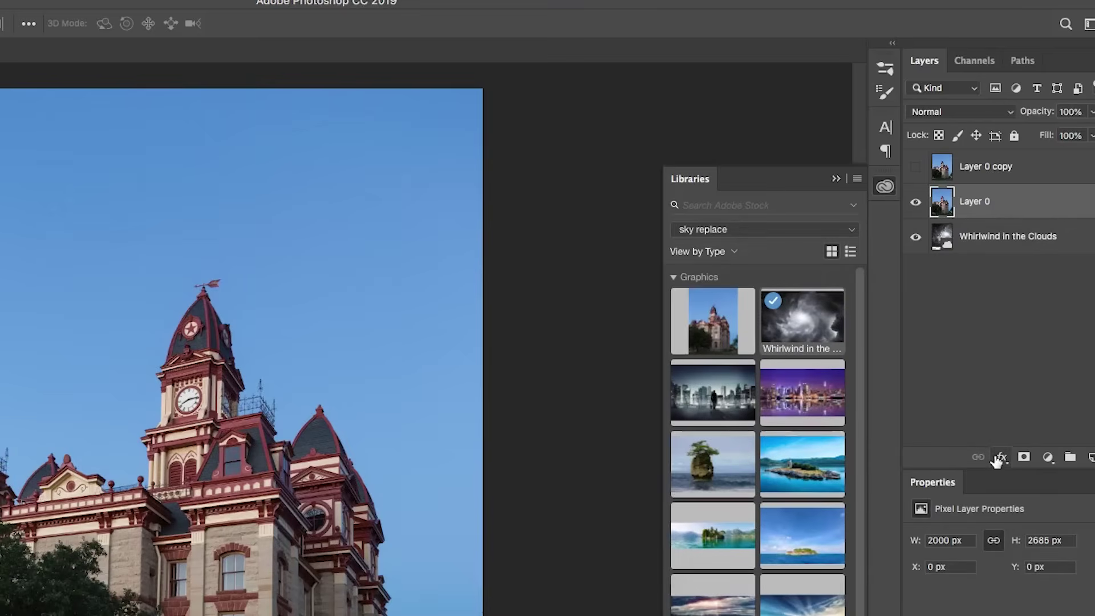
Open Layer 0's Blending Options and try the Blend If white and black sliders
click(999, 457)
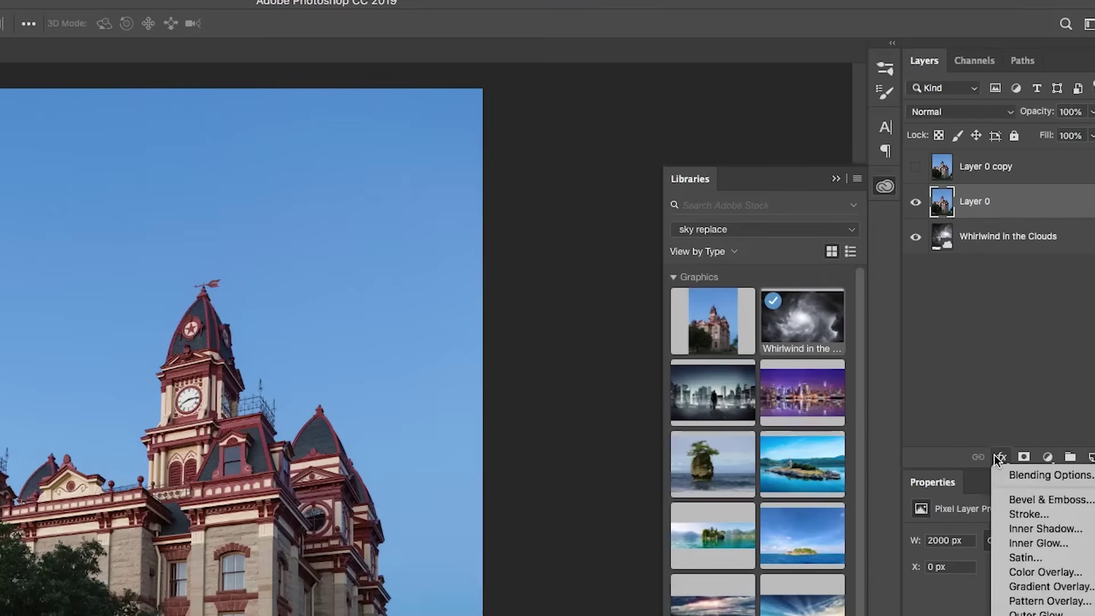
click(1010, 478)
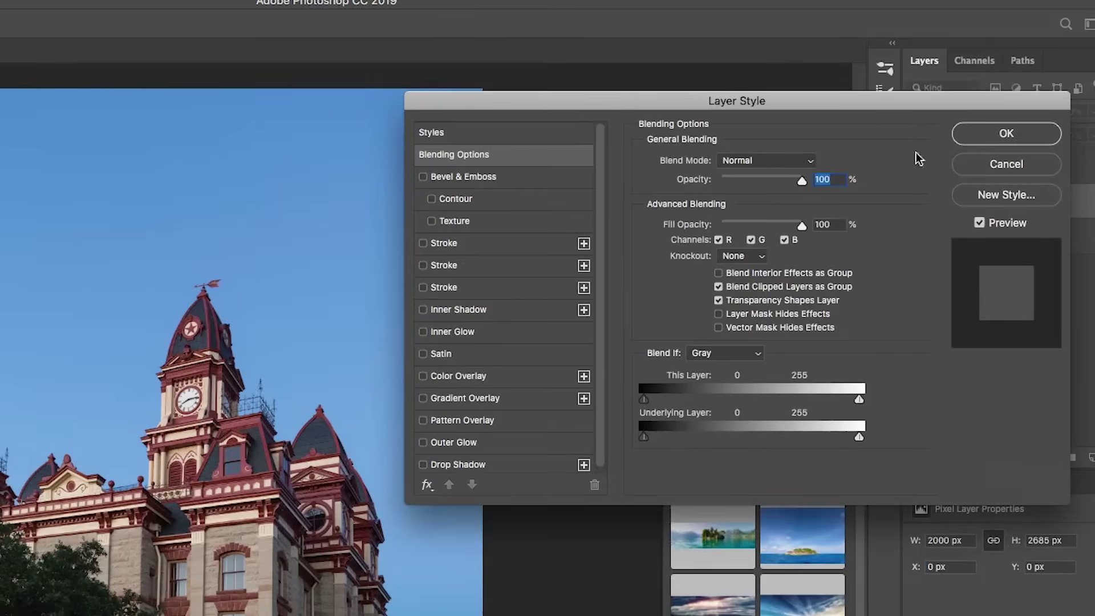
drag(902, 103, 845, 75)
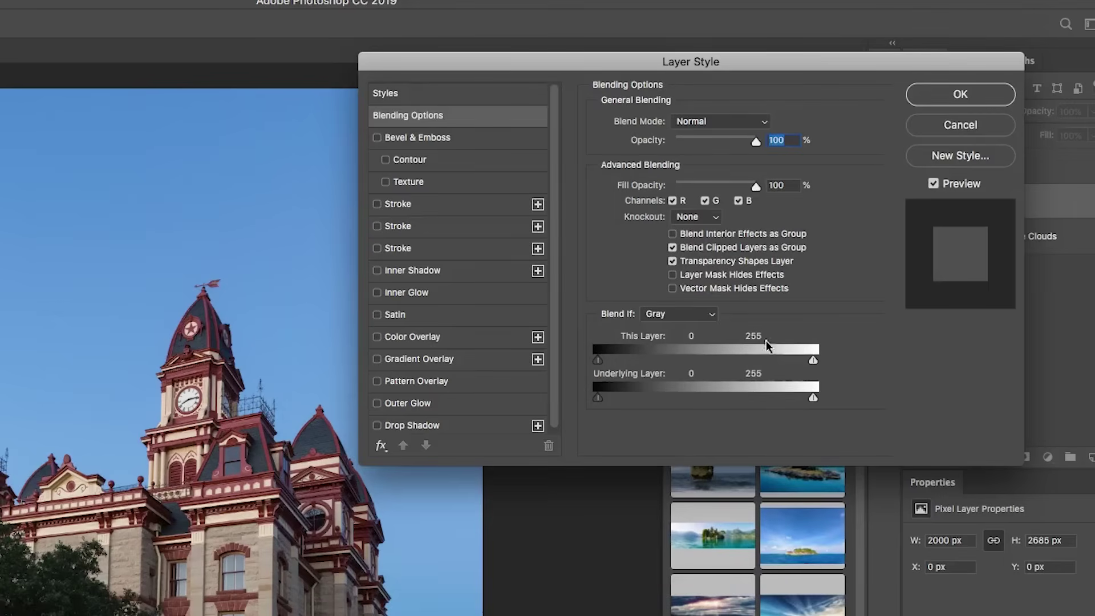
mouse_move(813, 359)
mouse_down()
mouse_move(692, 381)
mouse_move(805, 365)
mouse_up()
drag(598, 360, 572, 370)
Set Blend If to Blue with the white slider split to 158/215, and apply
click(670, 314)
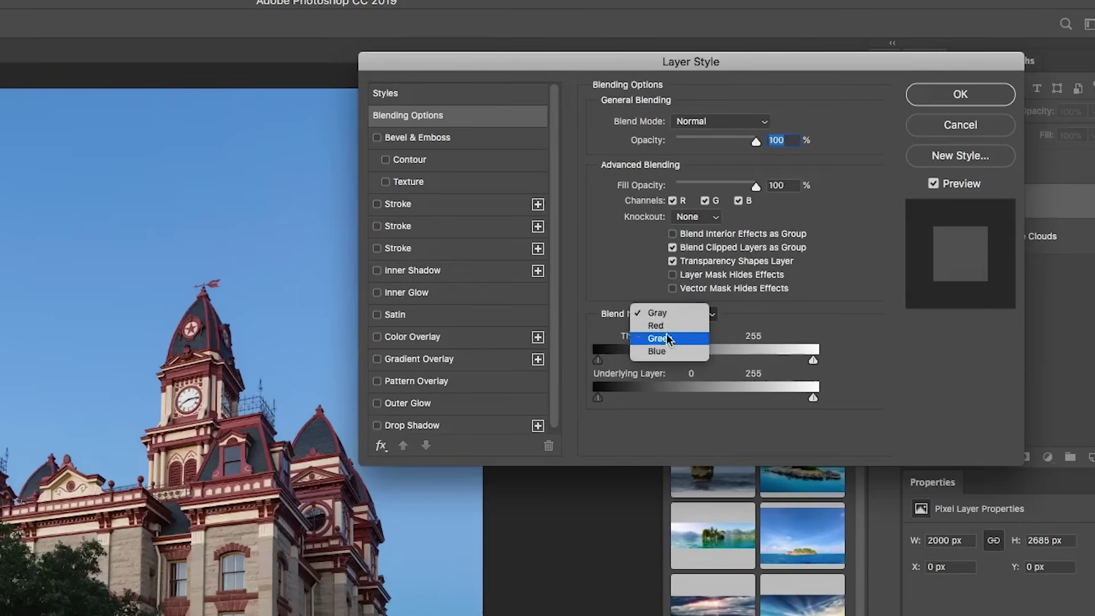
click(669, 352)
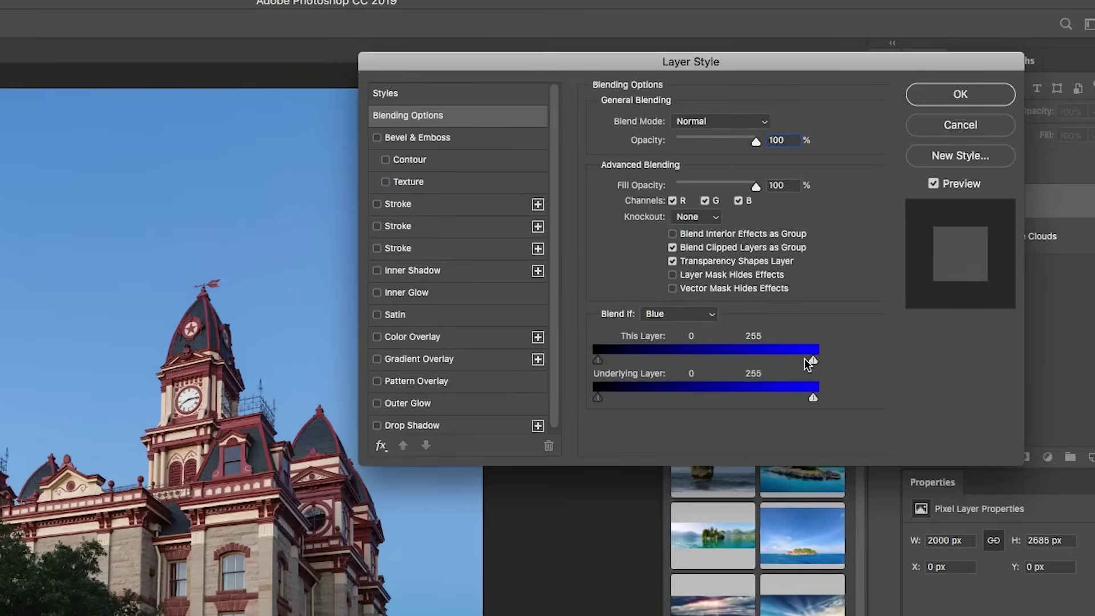
drag(813, 361, 757, 358)
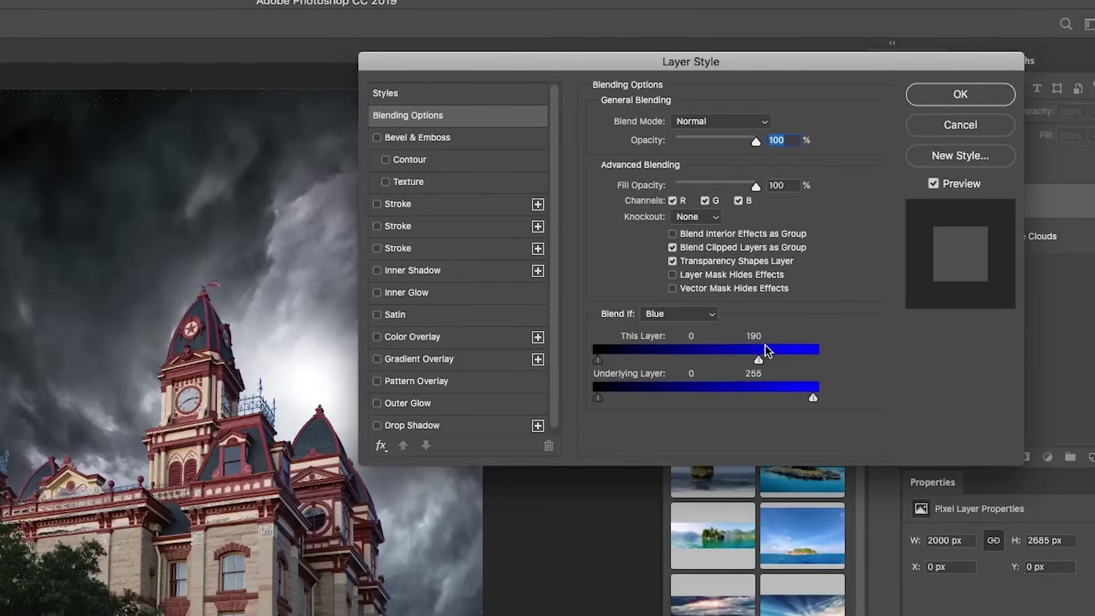
key(alt)
drag(761, 361, 733, 360)
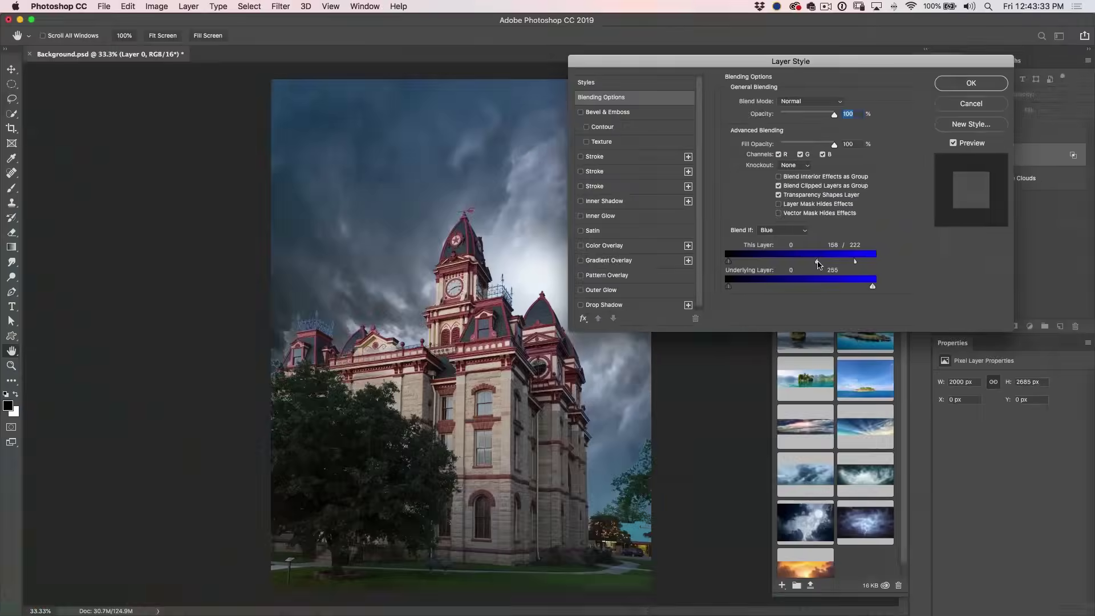
drag(730, 360, 731, 361)
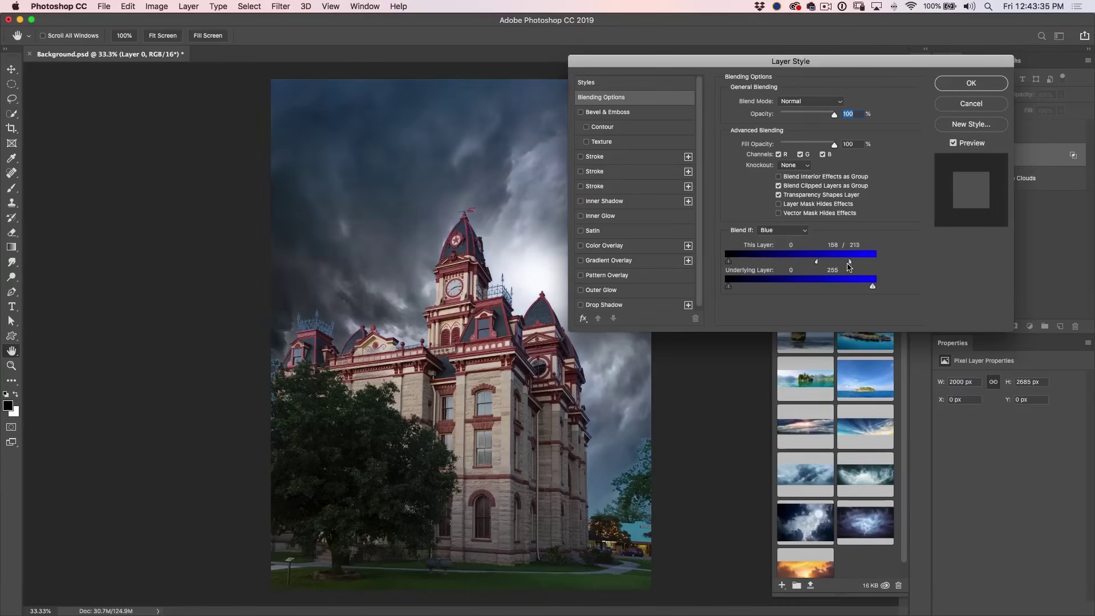
drag(849, 266, 853, 269)
click(946, 84)
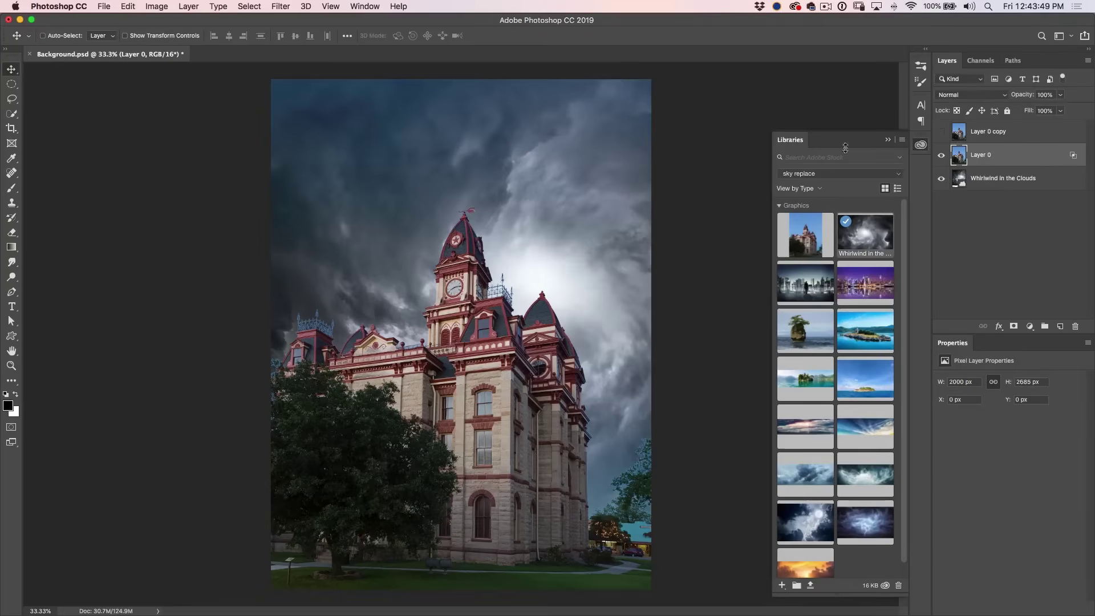
Show and select Layer 0 copy, then give it a fully black layer mask
click(942, 131)
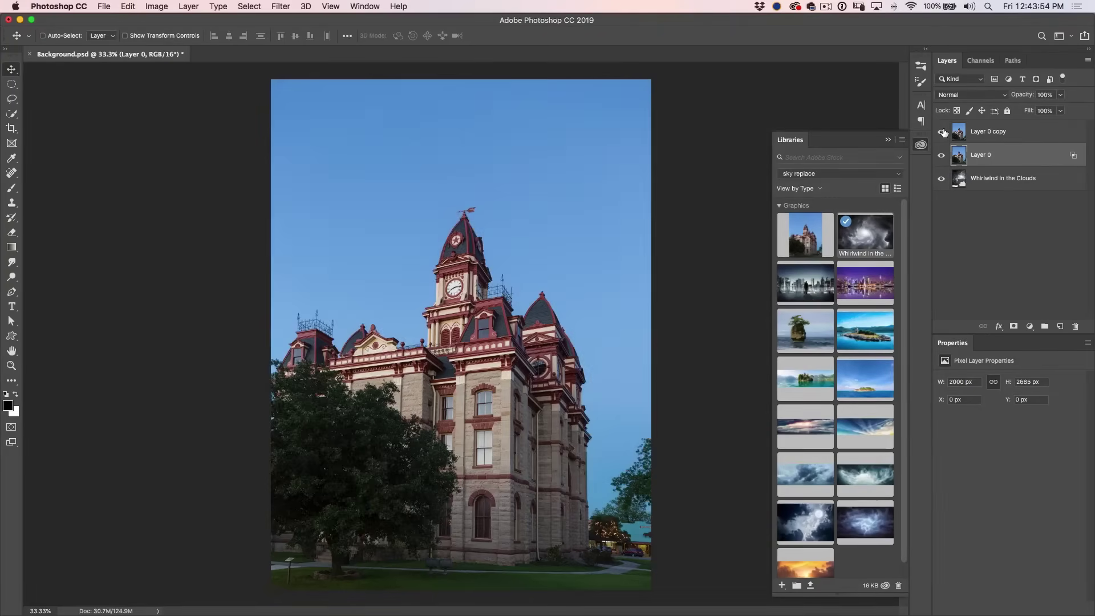
click(974, 132)
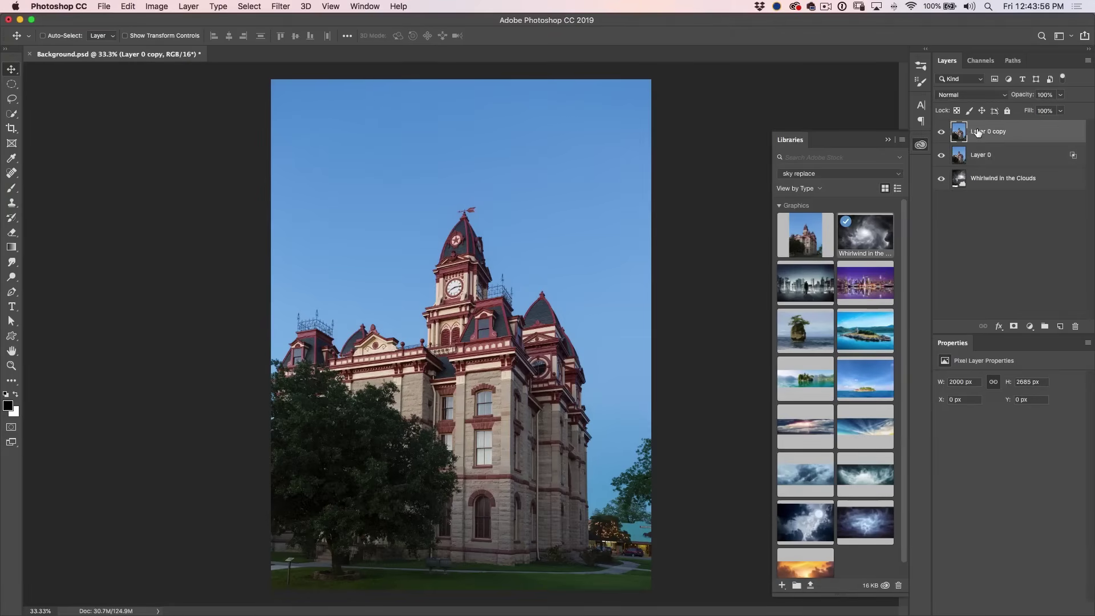
alt+click(1013, 326)
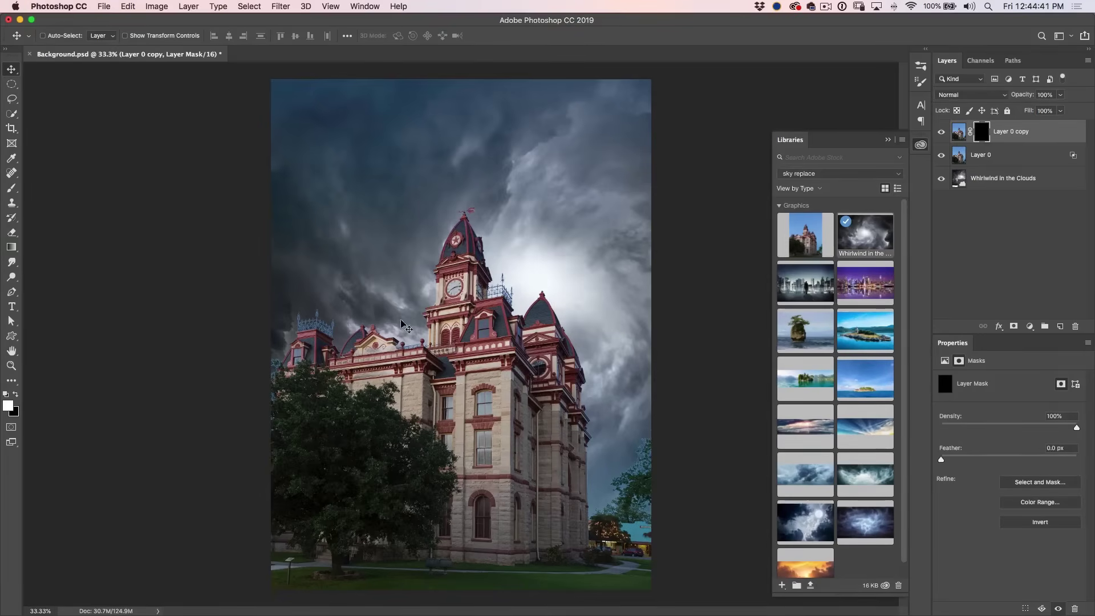
Paint white on the mask to reveal the building edge, clock tower and tree
key(b)
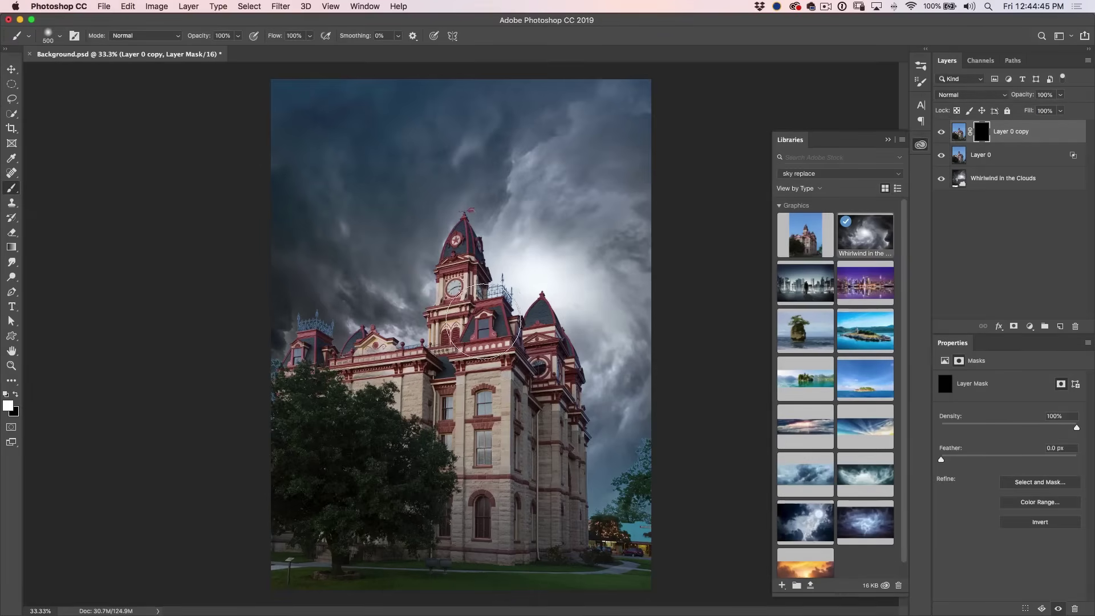
key(bracketleft)
key(bracketleft)
key(bracketleft)
key(bracketleft)
mouse_move(298, 380)
mouse_down()
mouse_move(314, 335)
mouse_move(303, 418)
mouse_move(373, 358)
mouse_move(358, 383)
mouse_move(386, 373)
mouse_move(360, 415)
mouse_move(408, 395)
mouse_up()
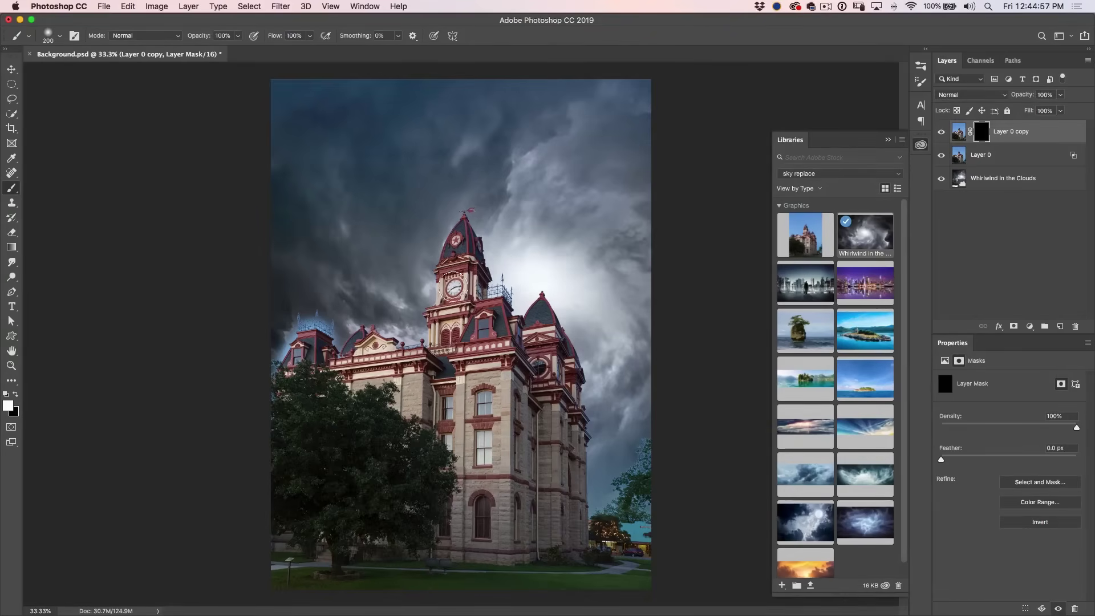
mouse_move(456, 272)
mouse_down()
mouse_move(462, 242)
mouse_move(477, 296)
mouse_move(505, 303)
mouse_move(490, 309)
mouse_move(494, 327)
mouse_move(535, 325)
mouse_move(539, 314)
mouse_move(564, 338)
mouse_move(575, 414)
mouse_move(545, 368)
mouse_move(563, 451)
mouse_move(556, 407)
mouse_move(583, 457)
mouse_move(576, 547)
mouse_up()
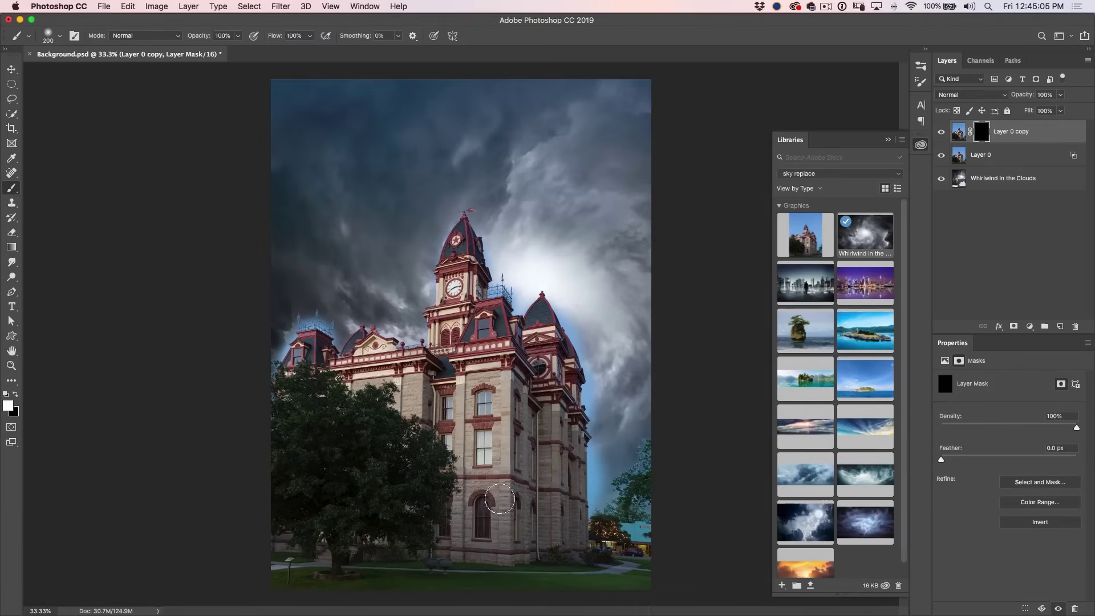
mouse_move(401, 498)
mouse_down()
mouse_move(363, 513)
mouse_move(328, 521)
mouse_move(293, 499)
mouse_move(277, 451)
mouse_move(291, 396)
mouse_move(282, 414)
mouse_move(394, 432)
mouse_move(412, 387)
mouse_up()
Paint black to remove the blue halo around the turret and roof edge, then add an empty layer
key(x)
key(bracketleft)
key(bracketleft)
key(bracketleft)
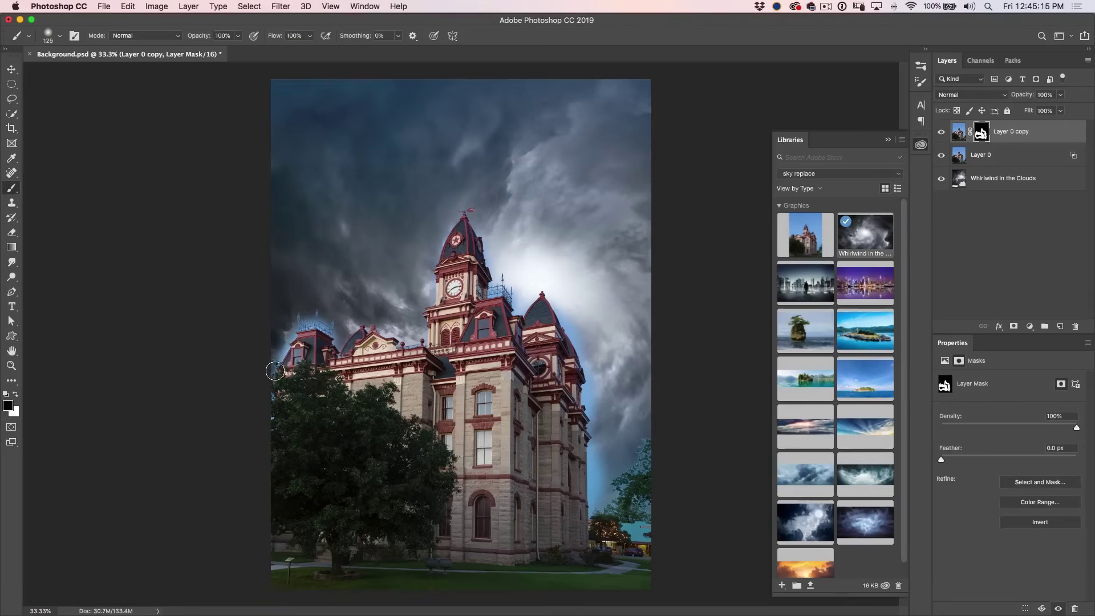
mouse_move(290, 337)
mouse_down()
mouse_move(303, 316)
mouse_move(299, 324)
mouse_move(329, 323)
mouse_move(342, 350)
mouse_move(349, 321)
mouse_up()
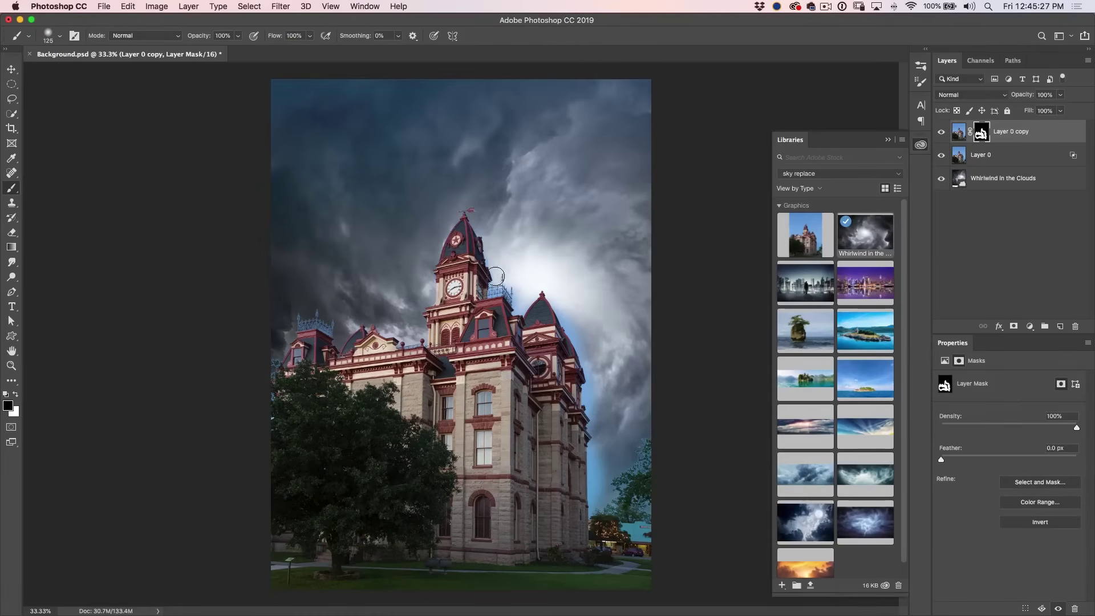
mouse_move(495, 276)
mouse_down()
mouse_move(520, 308)
mouse_move(544, 285)
mouse_move(568, 282)
mouse_move(548, 304)
mouse_move(552, 293)
mouse_move(593, 368)
mouse_move(593, 412)
mouse_move(583, 399)
mouse_move(590, 376)
mouse_move(601, 512)
mouse_move(590, 446)
mouse_move(592, 524)
mouse_up()
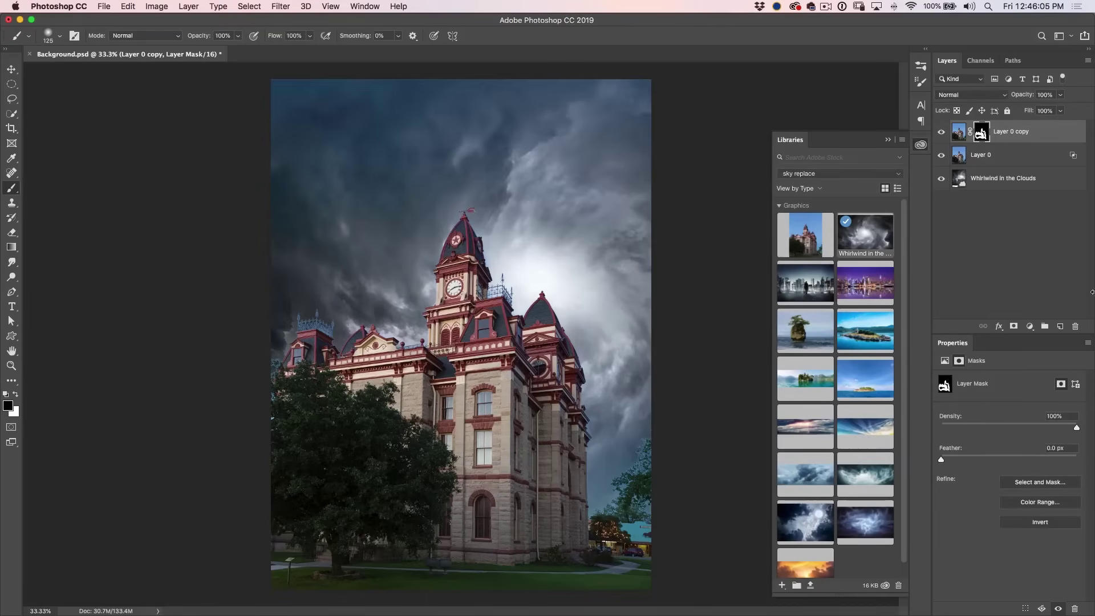
click(1059, 327)
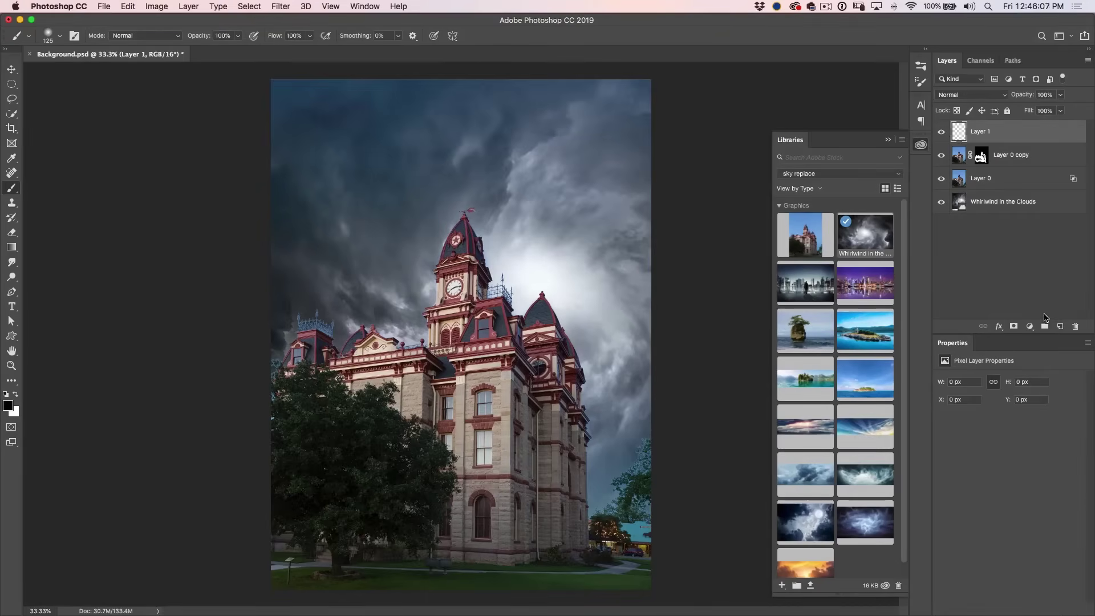
Sample the blue-grey sky colour and paint it over the right-edge treetops
alt+click(616, 461)
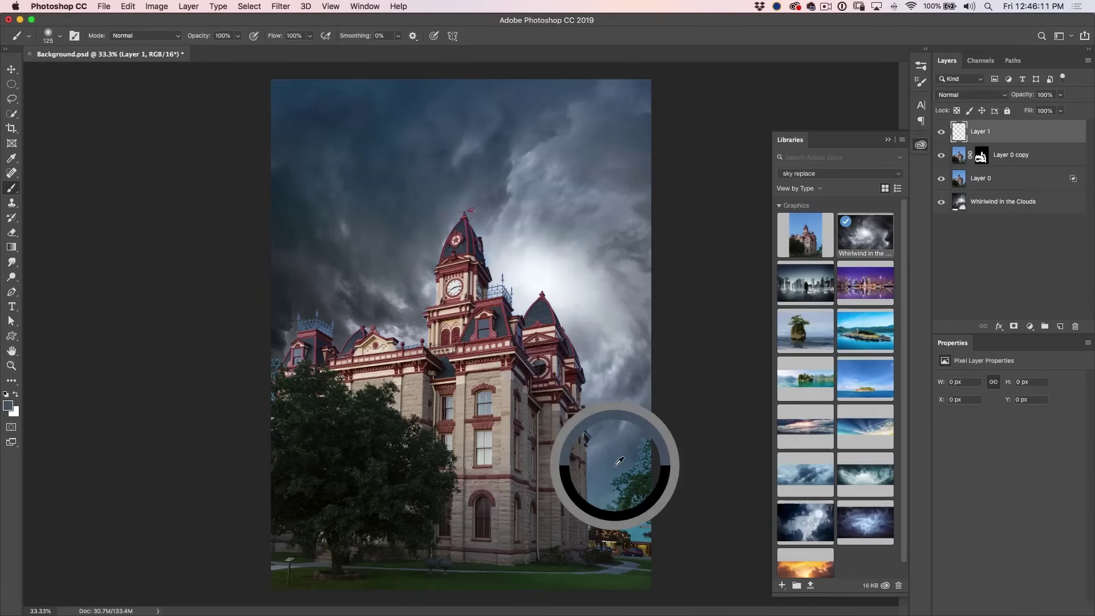
mouse_move(609, 480)
mouse_down()
mouse_move(644, 440)
mouse_move(643, 469)
mouse_move(659, 427)
mouse_up()
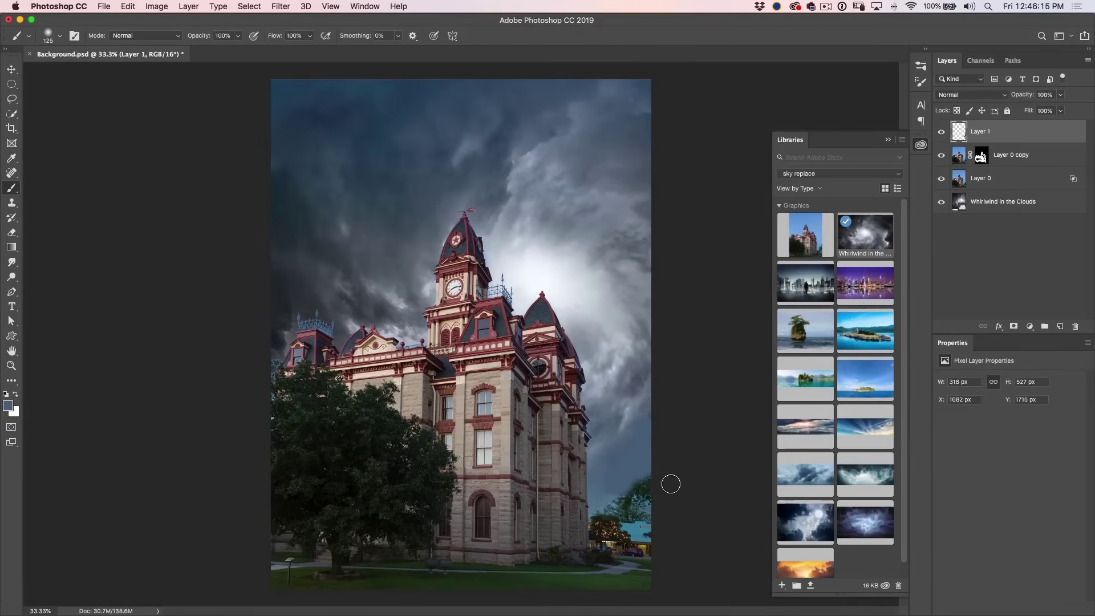
mouse_move(670, 484)
mouse_down()
mouse_move(632, 502)
mouse_move(647, 471)
mouse_up()
Set Layer 1 to Color blend mode and keep tinting the right-edge trees
click(979, 97)
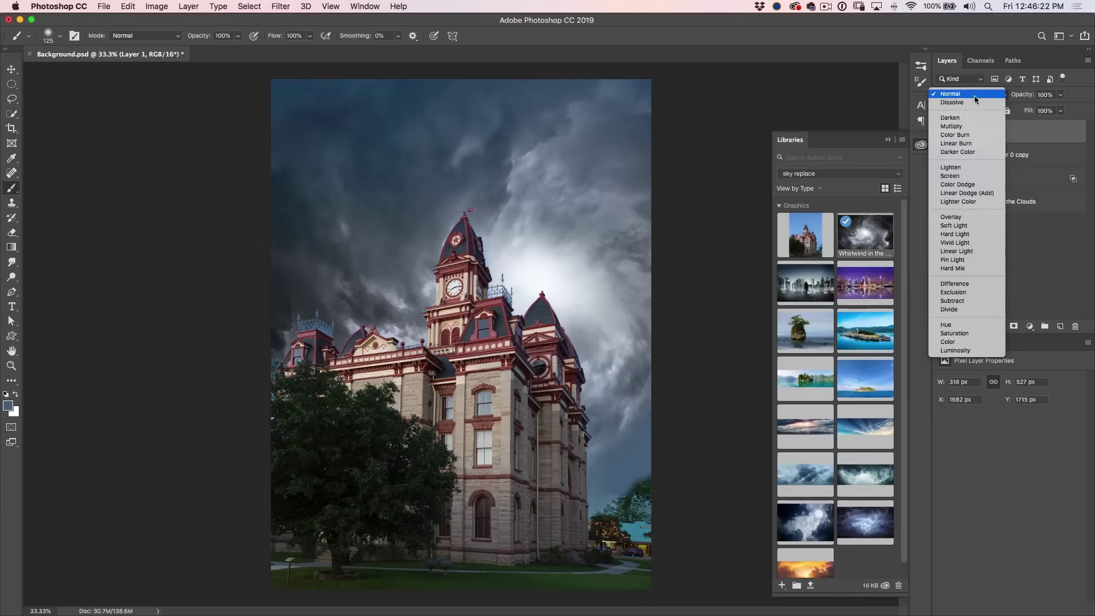
click(966, 343)
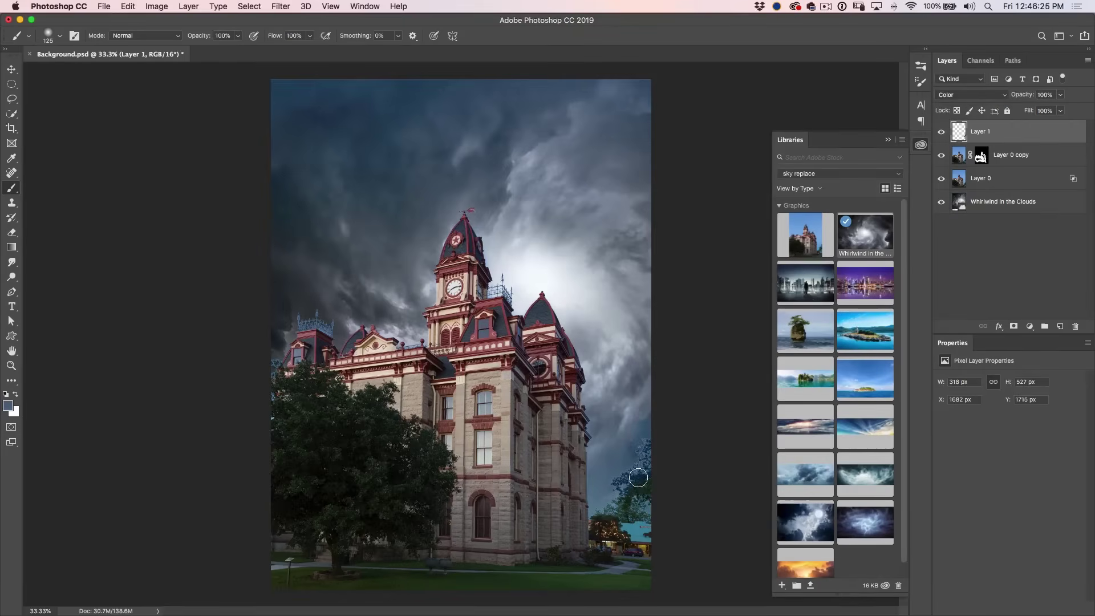
mouse_move(648, 488)
mouse_down()
mouse_move(643, 449)
mouse_move(645, 529)
mouse_move(620, 523)
mouse_move(655, 531)
mouse_move(595, 512)
mouse_move(612, 498)
mouse_move(599, 507)
mouse_move(630, 433)
mouse_move(655, 414)
mouse_move(674, 423)
mouse_up()
mouse_move(696, 474)
mouse_down()
mouse_move(615, 513)
mouse_move(638, 480)
mouse_move(637, 501)
mouse_move(655, 489)
mouse_move(640, 507)
mouse_move(608, 503)
mouse_move(604, 515)
mouse_move(630, 524)
mouse_move(598, 532)
mouse_move(597, 514)
mouse_move(660, 527)
mouse_move(646, 504)
mouse_move(658, 443)
mouse_move(703, 400)
mouse_up()
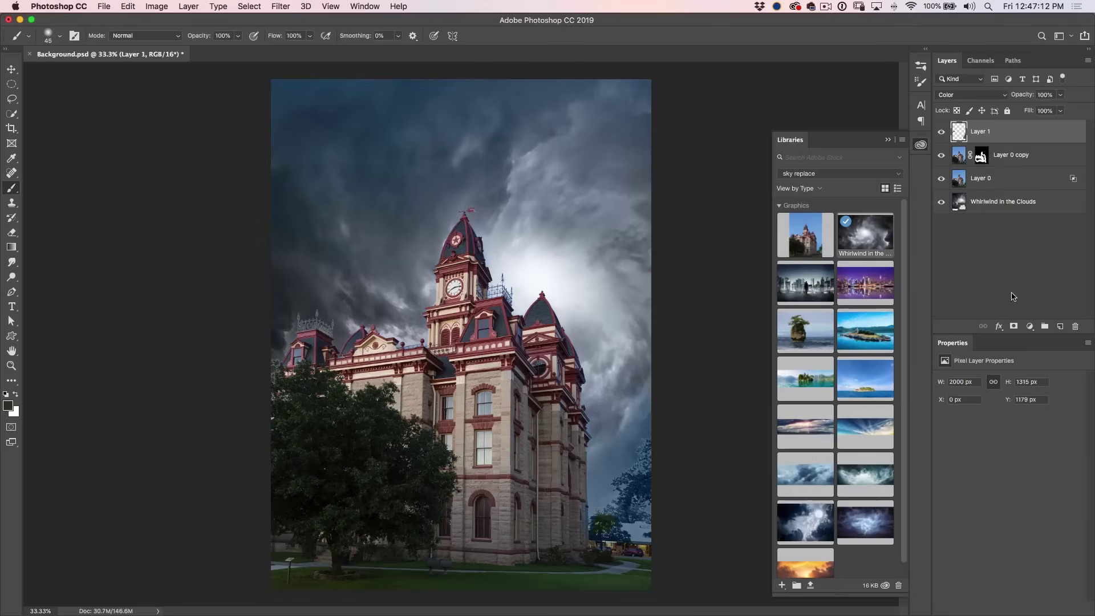
click(11, 98)
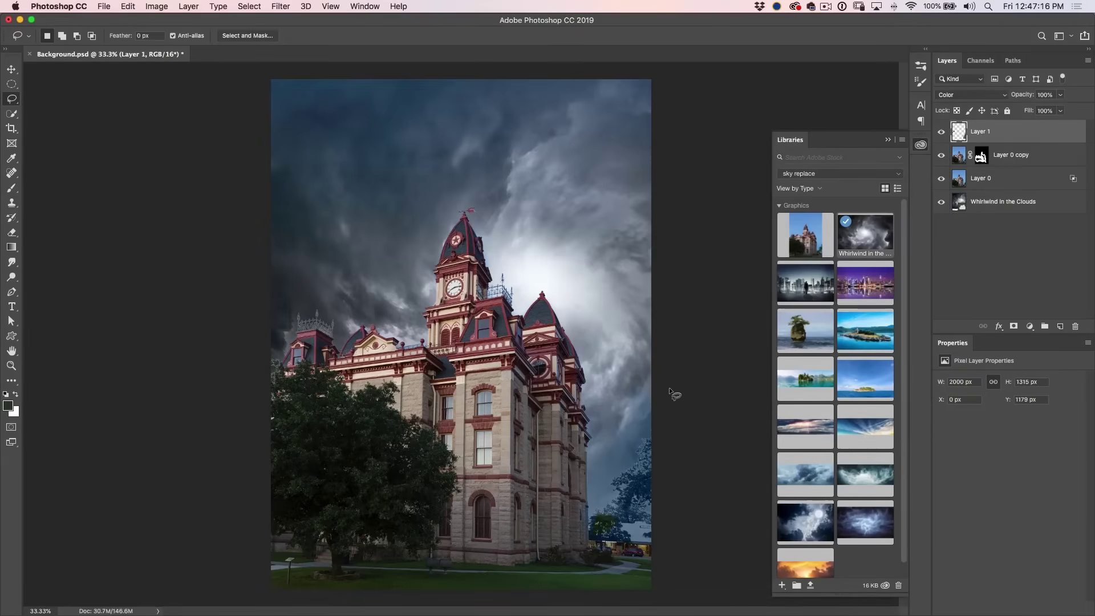
Lasso the lower right-edge trees, delete their colour tint, and deselect
mouse_move(651, 388)
mouse_down()
mouse_move(601, 439)
mouse_move(606, 490)
mouse_move(620, 508)
mouse_move(678, 458)
mouse_move(661, 402)
mouse_move(620, 409)
mouse_move(594, 430)
mouse_move(588, 541)
mouse_move(623, 547)
mouse_move(673, 526)
mouse_move(655, 380)
mouse_up()
key(Delete)
key(super+d)
key(b)
alt+click(611, 424)
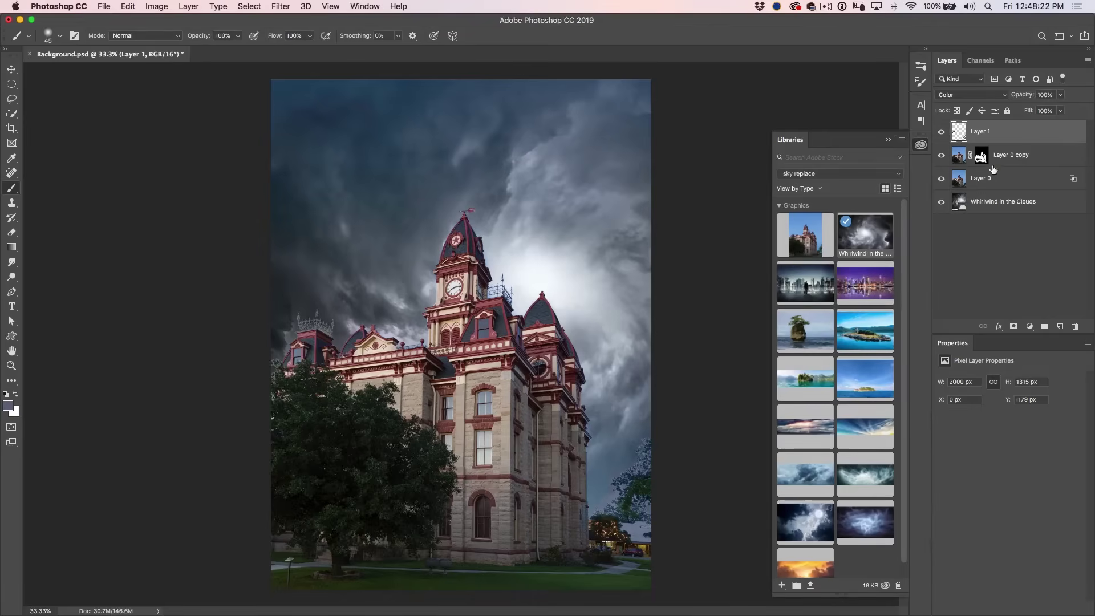
Select all layers and stamp the visible composite into a new Layer 2
click(1001, 203)
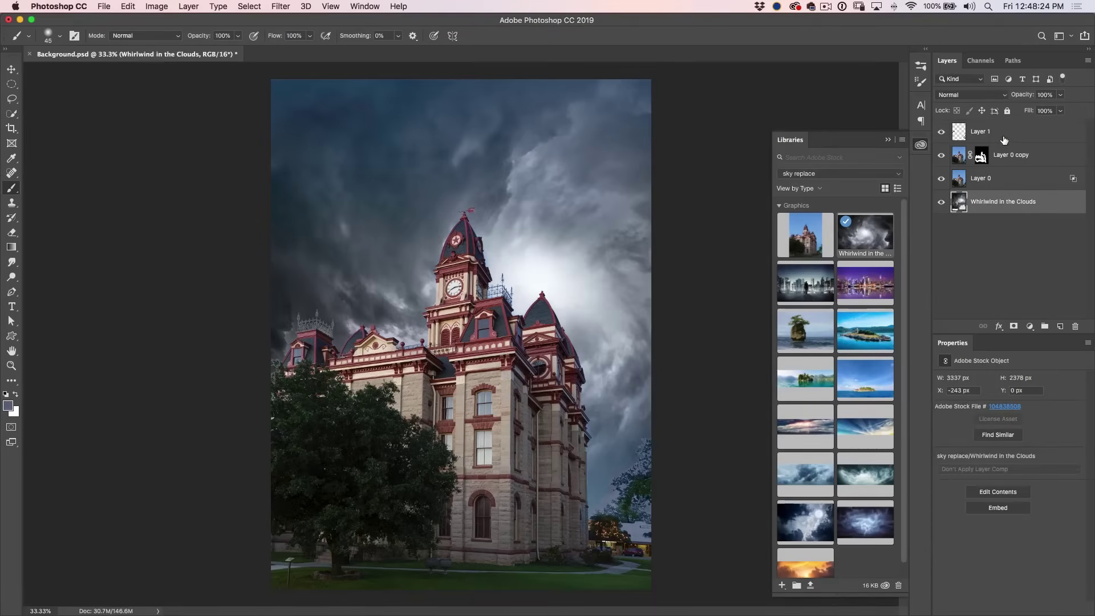
shift+click(1003, 137)
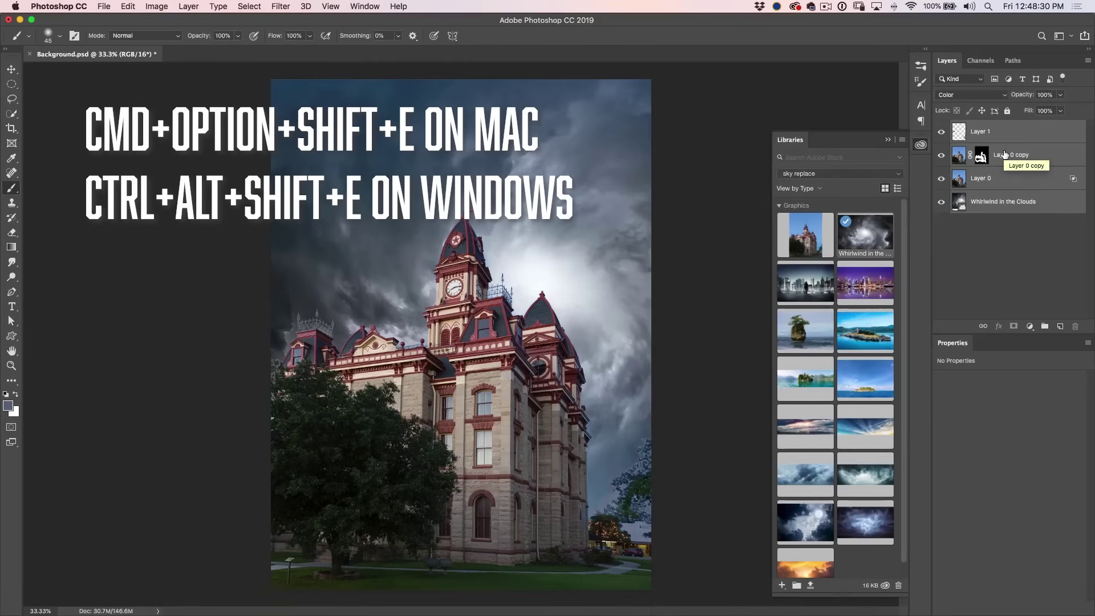
key(cmd+alt+shift+e)
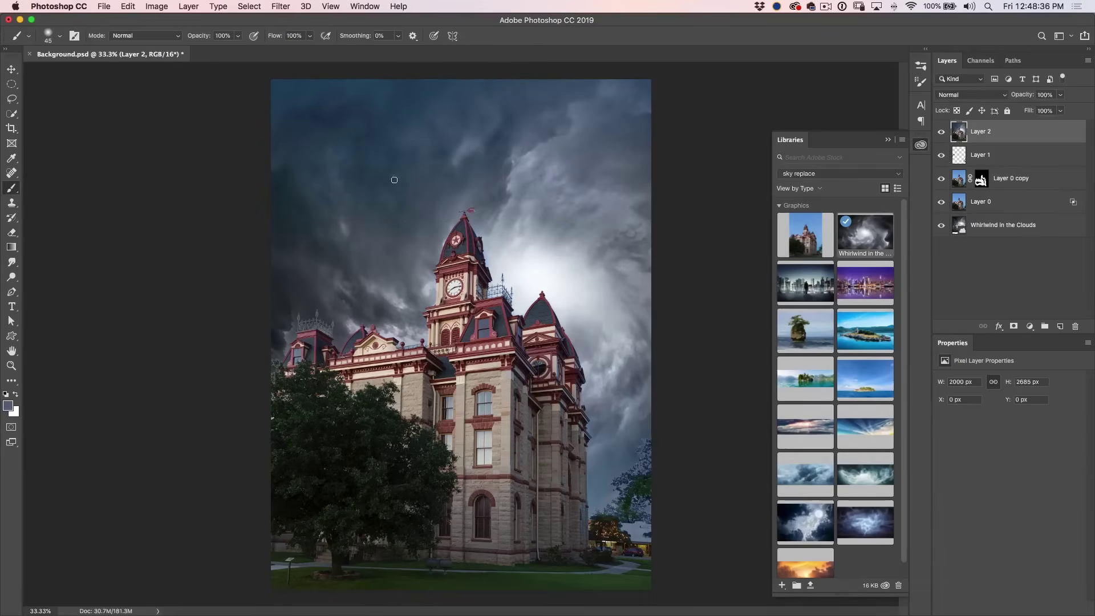
click(279, 7)
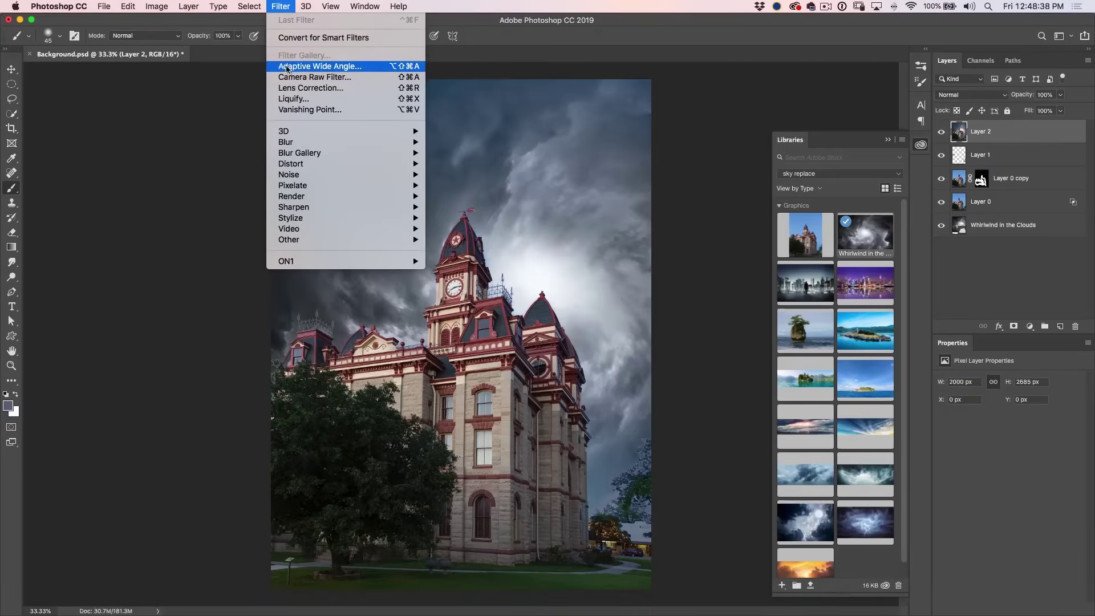
Apply the Camera Raw Filter to Layer 2 with Temperature at +12
click(308, 77)
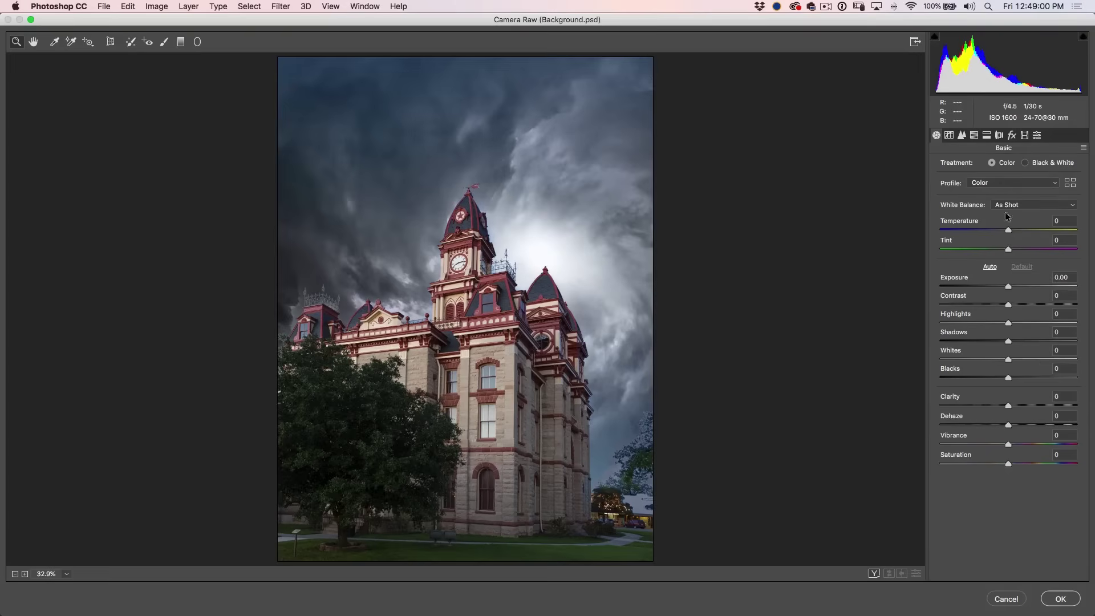
drag(1007, 231, 1015, 227)
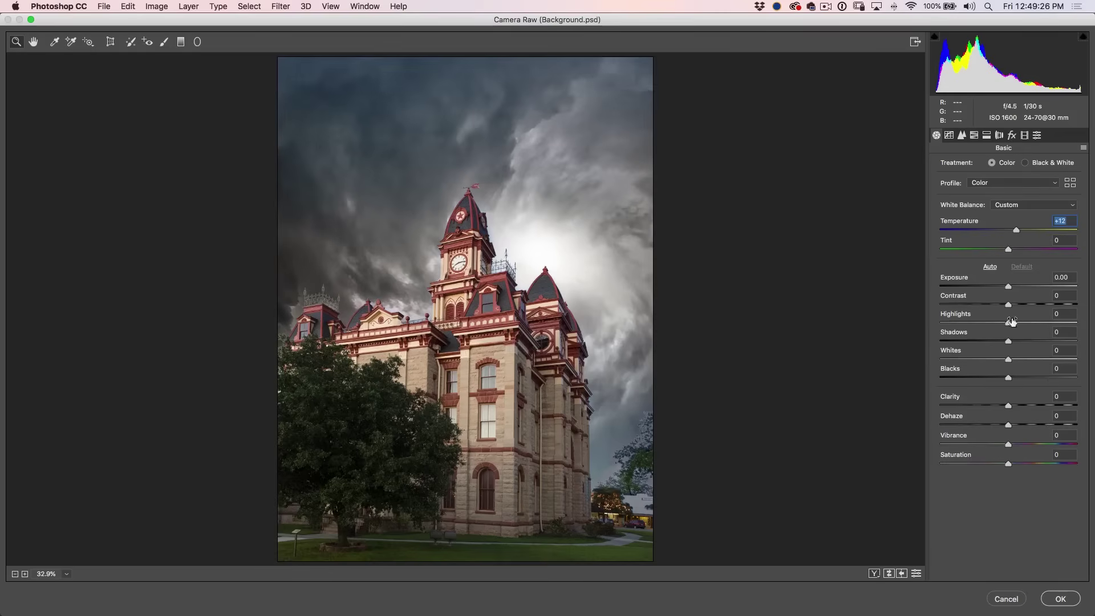
In Camera Raw, set Highlights -31, Blacks -9, Whites +8, Clarity +13, and warm the temperature
mouse_move(1007, 324)
mouse_down()
mouse_move(994, 323)
mouse_move(1005, 341)
mouse_move(986, 324)
mouse_move(1016, 341)
mouse_up()
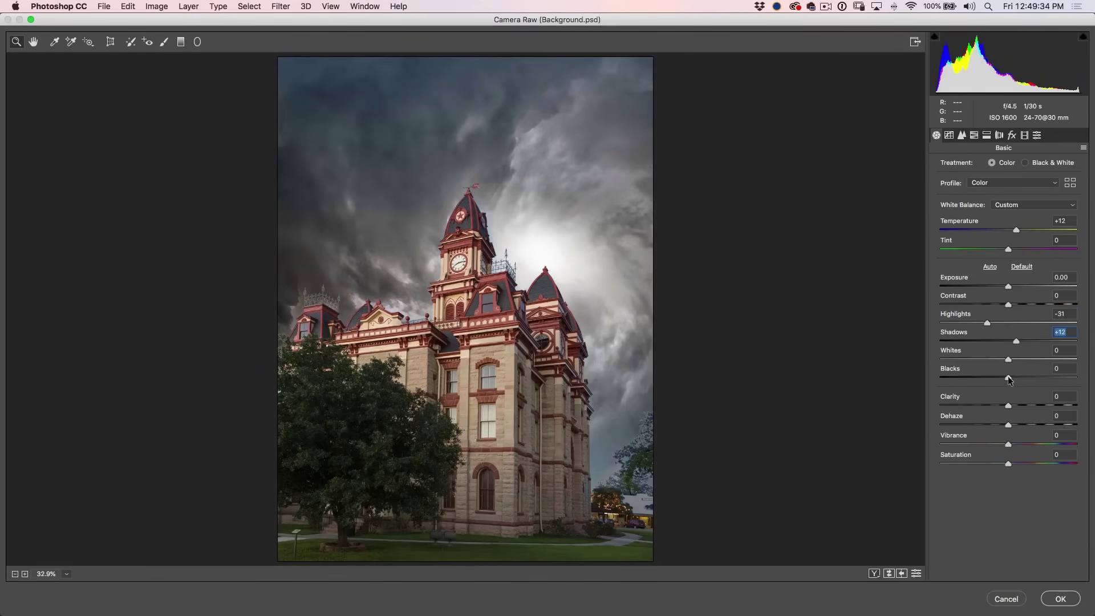
drag(1008, 379, 1016, 360)
mouse_move(1008, 406)
mouse_down()
mouse_move(1019, 406)
mouse_move(995, 422)
mouse_up()
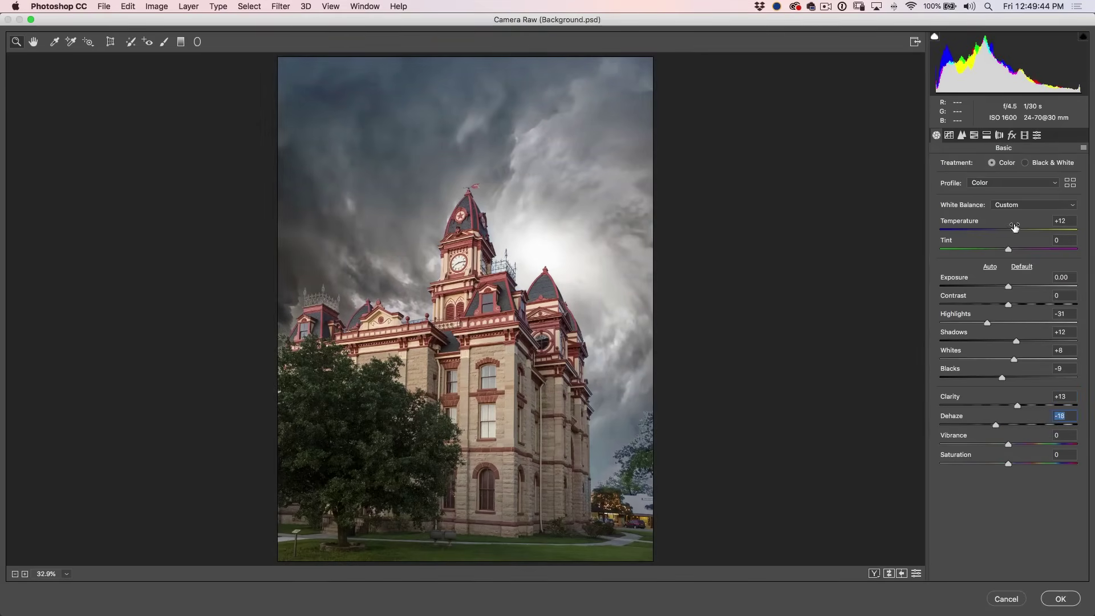
drag(1014, 229, 1014, 228)
Lower Saturation to -19, raise Contrast to +25, and apply the Camera Raw edits
drag(1007, 465, 995, 464)
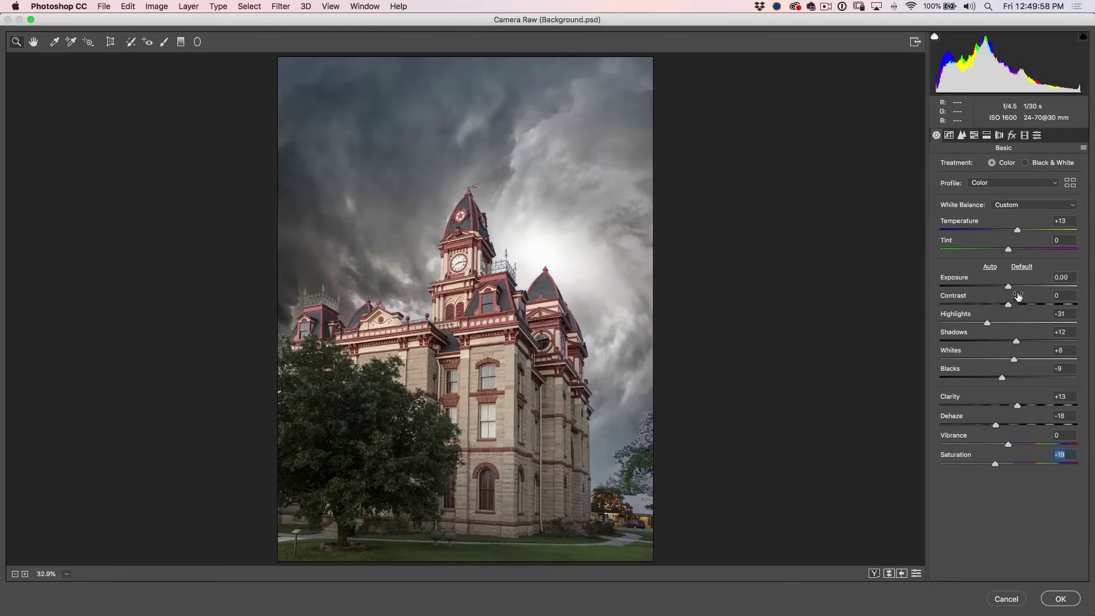
drag(1008, 303, 1025, 303)
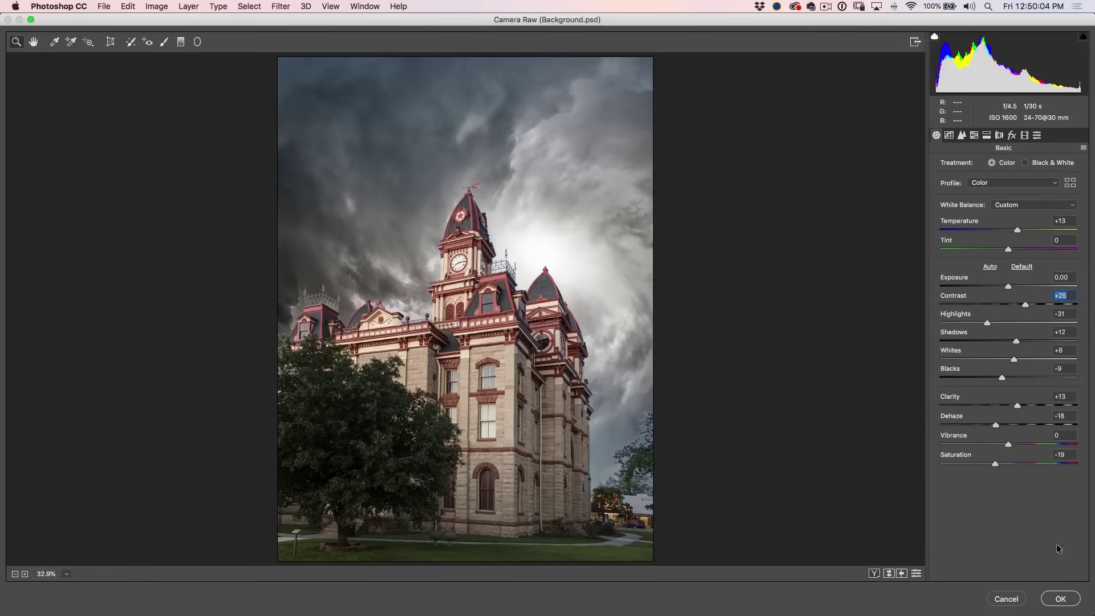
click(1058, 597)
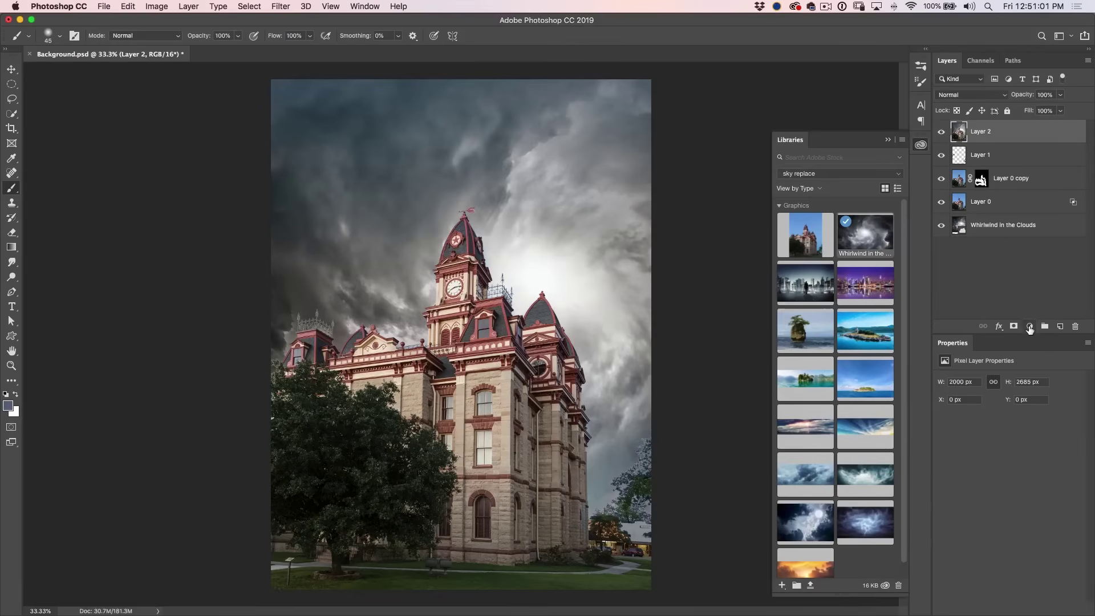
click(1029, 326)
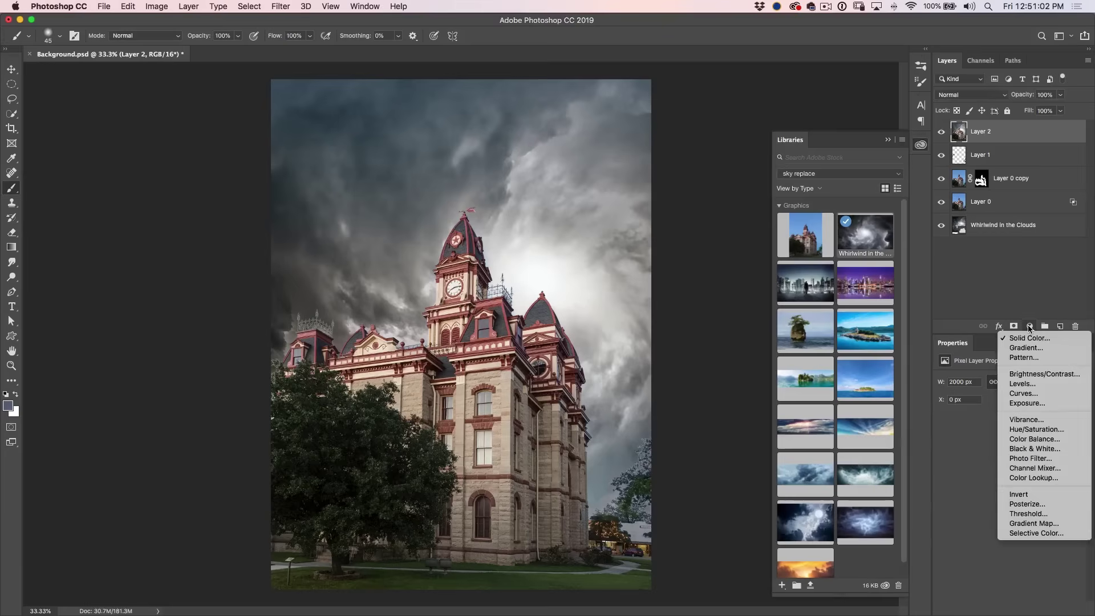
Add a Curves adjustment layer and pull the RGB curve down to darken the image
click(1025, 393)
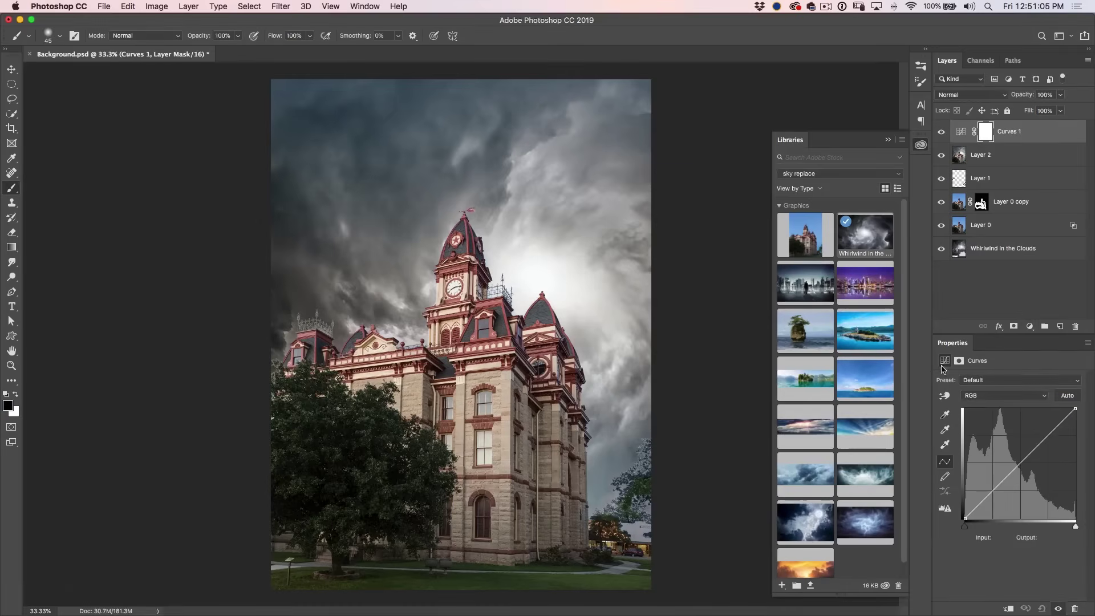
drag(992, 492, 993, 499)
click(995, 395)
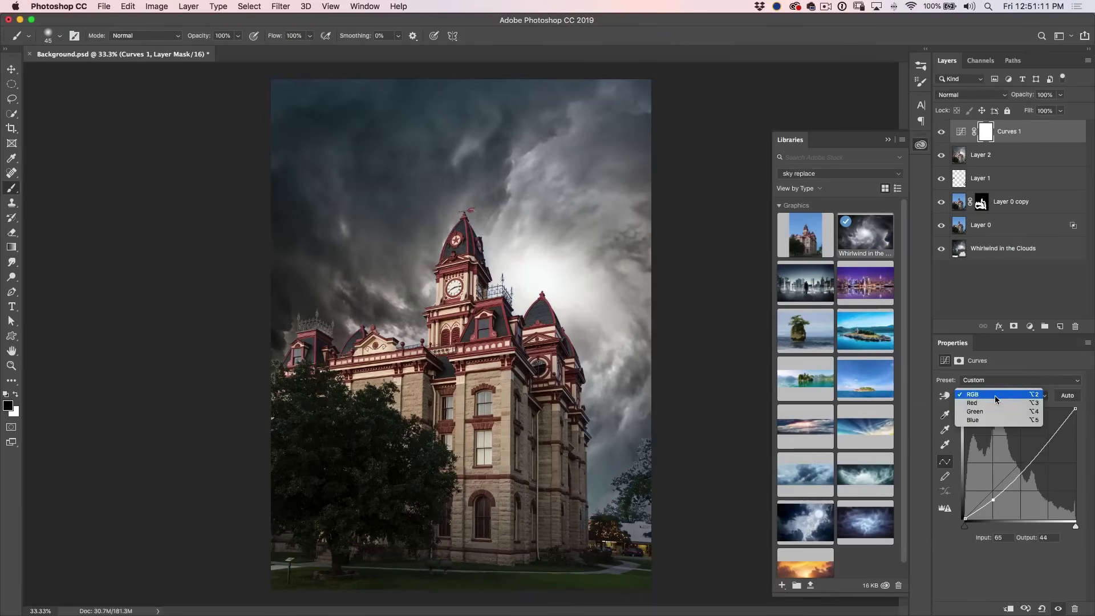
Lift the Blue curve's shadows and lower its highlights (194→182), comparing with Curves toggled off and on
click(994, 420)
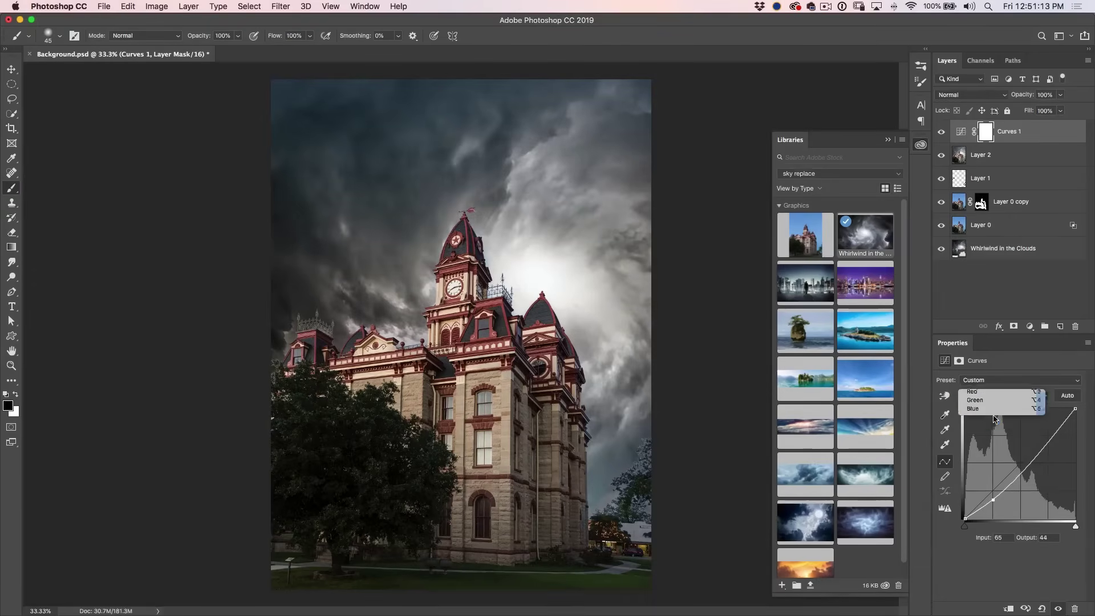
drag(992, 490, 989, 490)
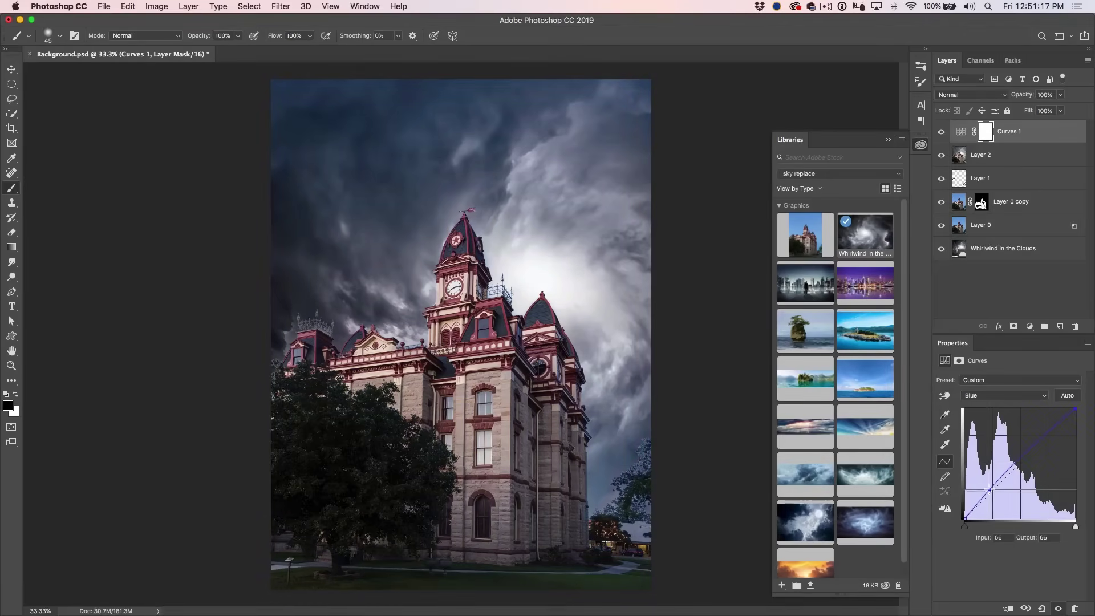
drag(1048, 434, 1049, 439)
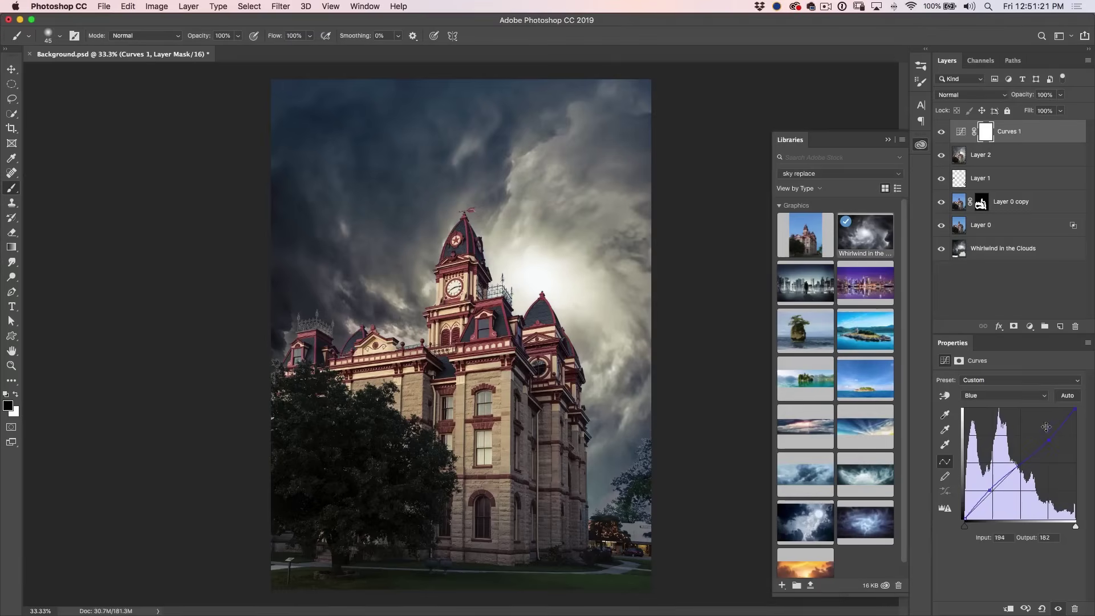
click(942, 132)
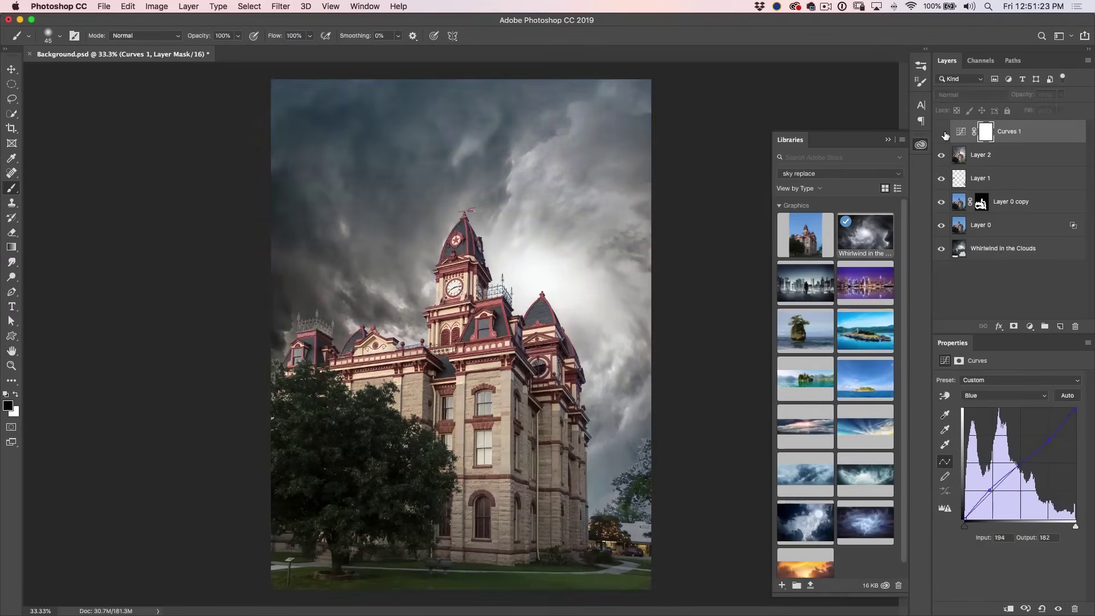
click(943, 133)
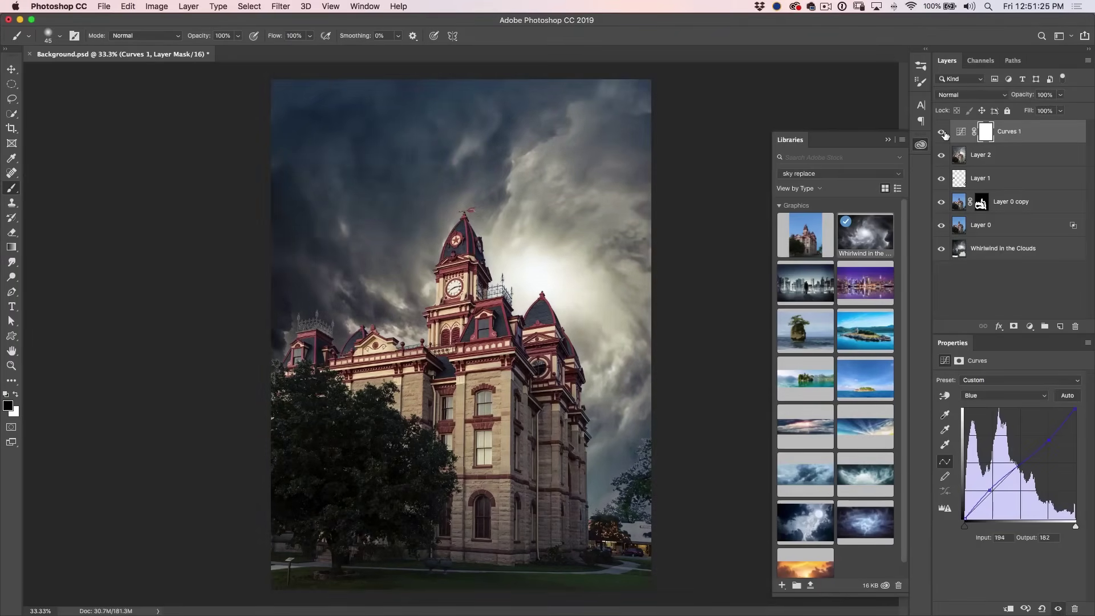